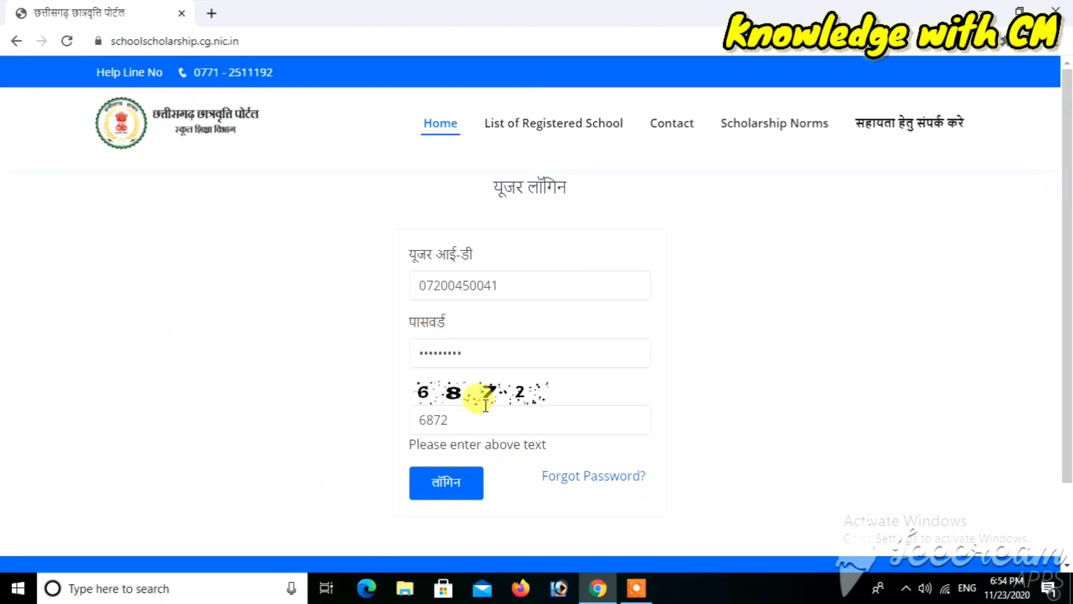
Submit the login details and let the school home page with the welcome message load
{"action": "left_click", "coordinate": [442, 487]}
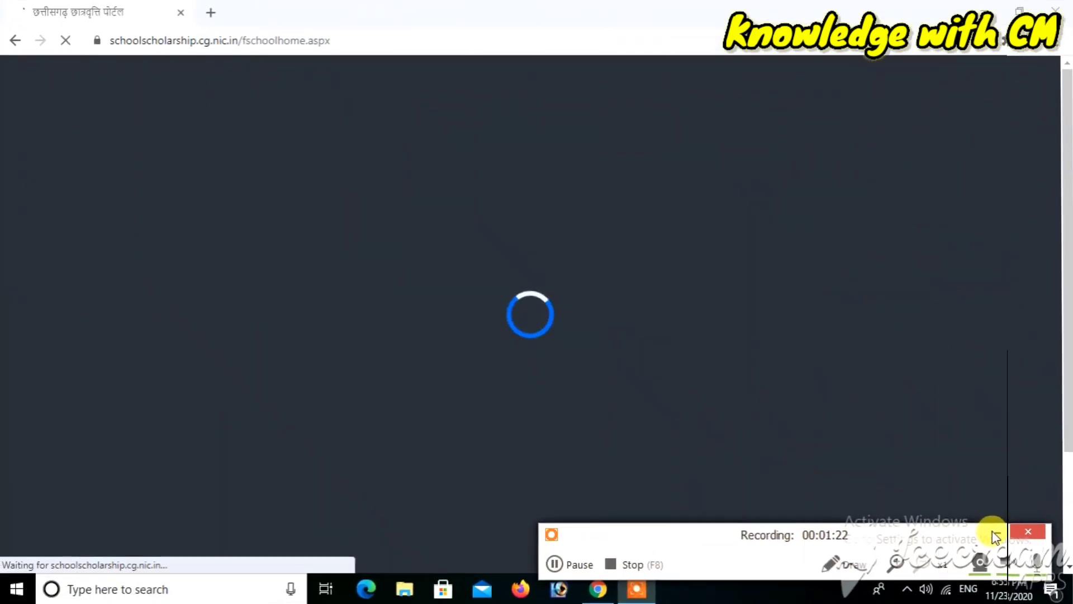
{"action": "left_click", "coordinate": [992, 531]}
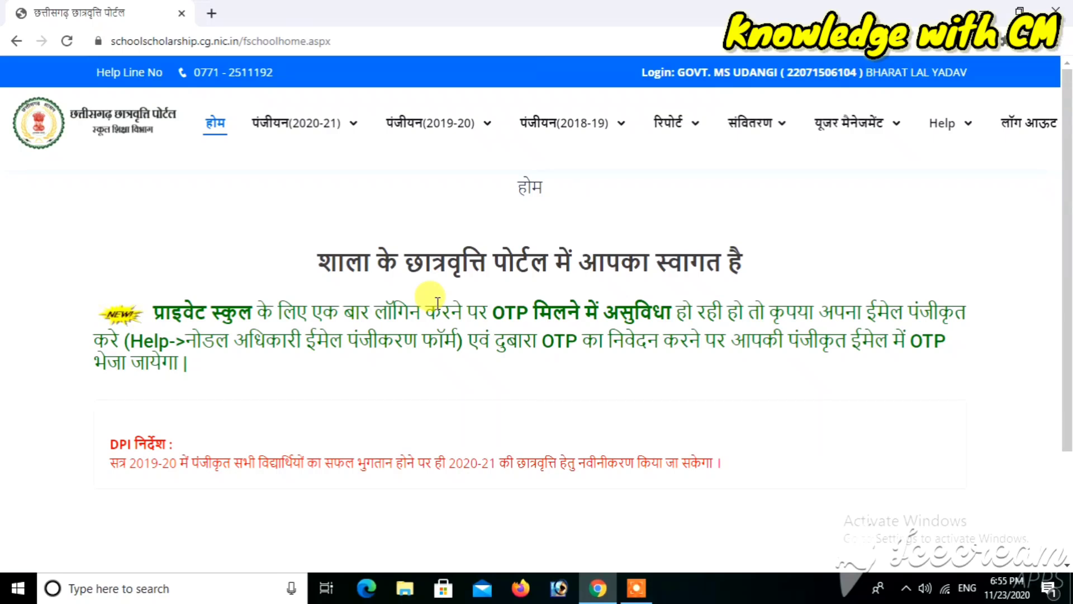
Open the new student Format 'A' registration form from the पंजीयन(2020-21) menu
{"action": "left_click", "coordinate": [271, 126]}
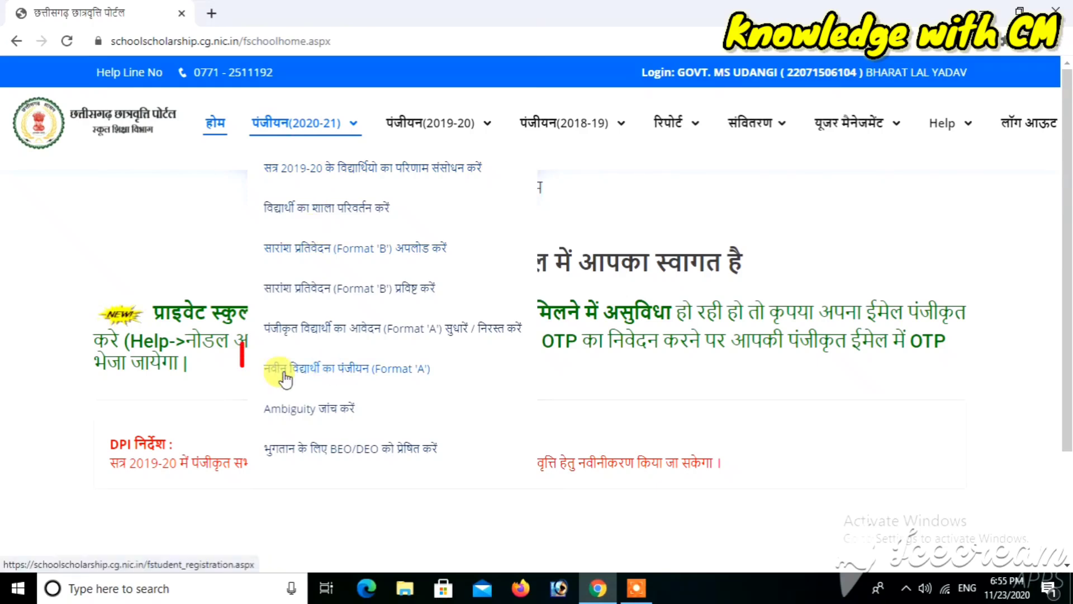
{"action": "left_click", "coordinate": [370, 371]}
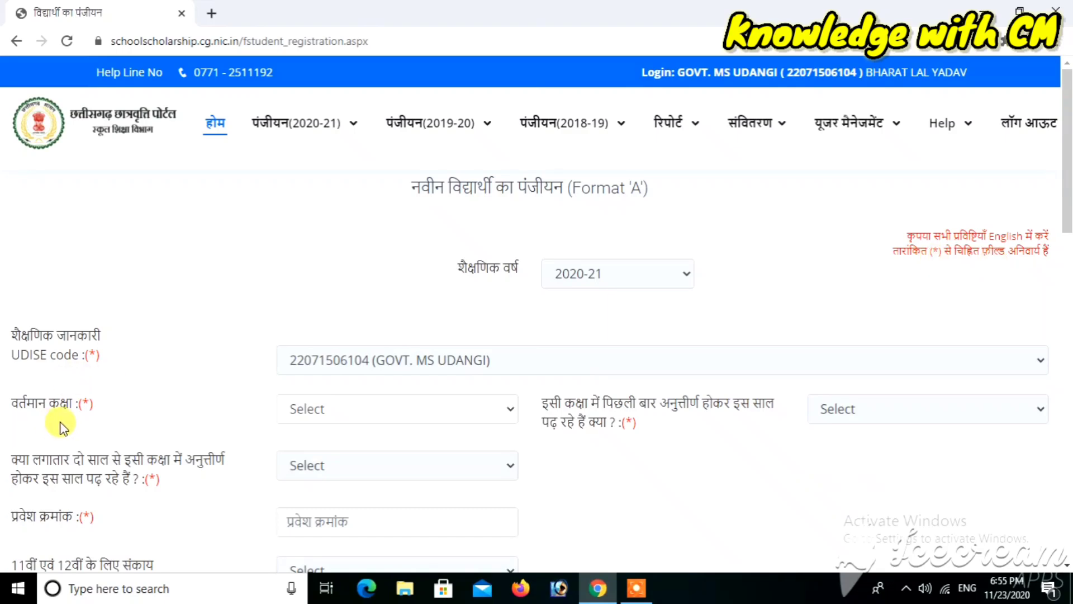
Set the current class to 8th and enter admission number 867
{"action": "left_click", "coordinate": [317, 411]}
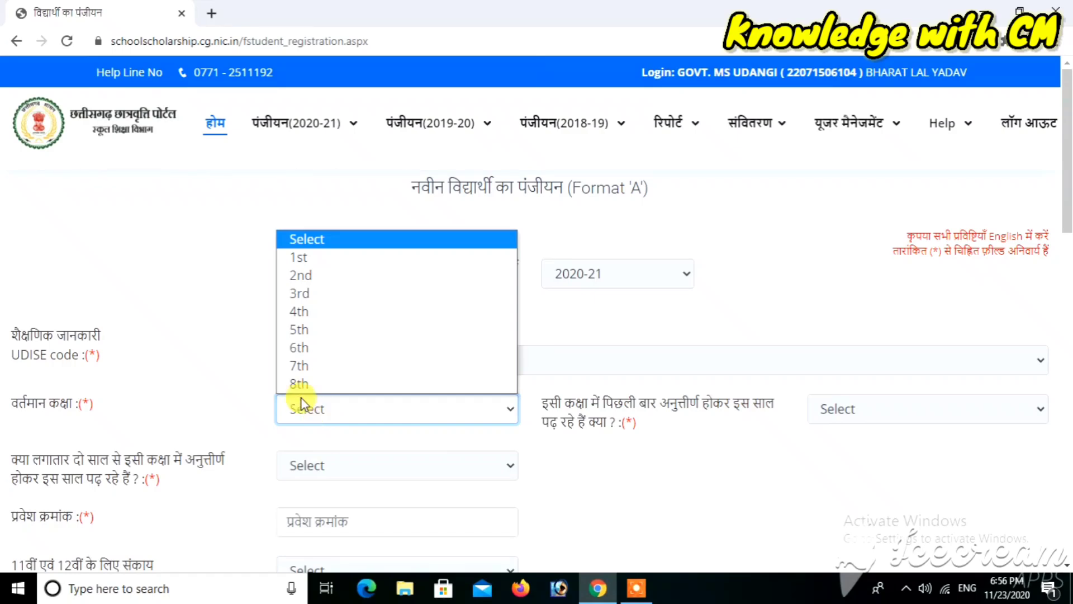
{"action": "left_click", "coordinate": [304, 385]}
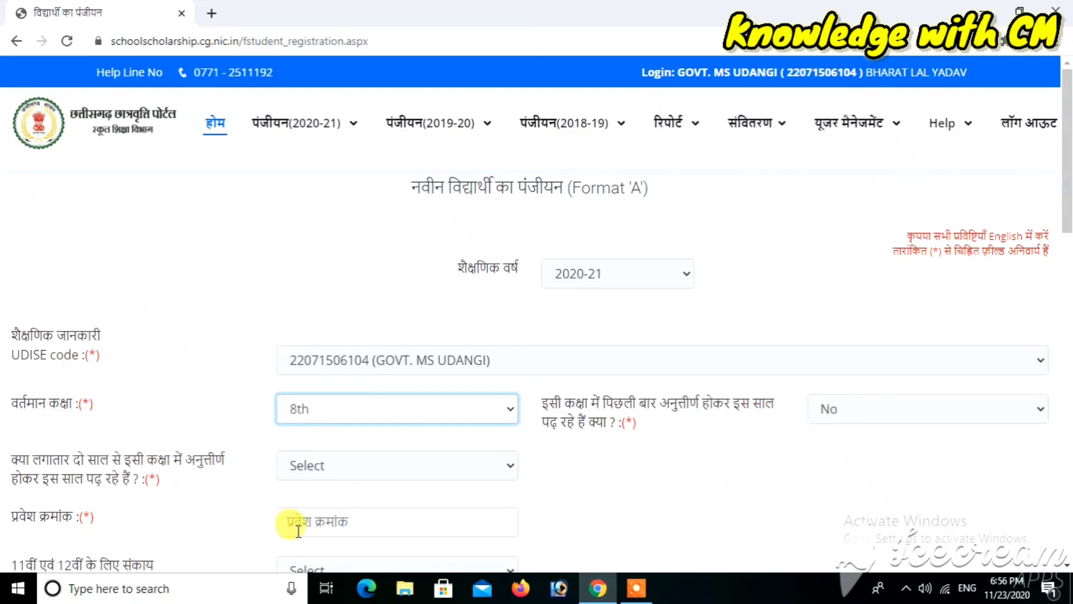
{"action": "left_click", "coordinate": [317, 529]}
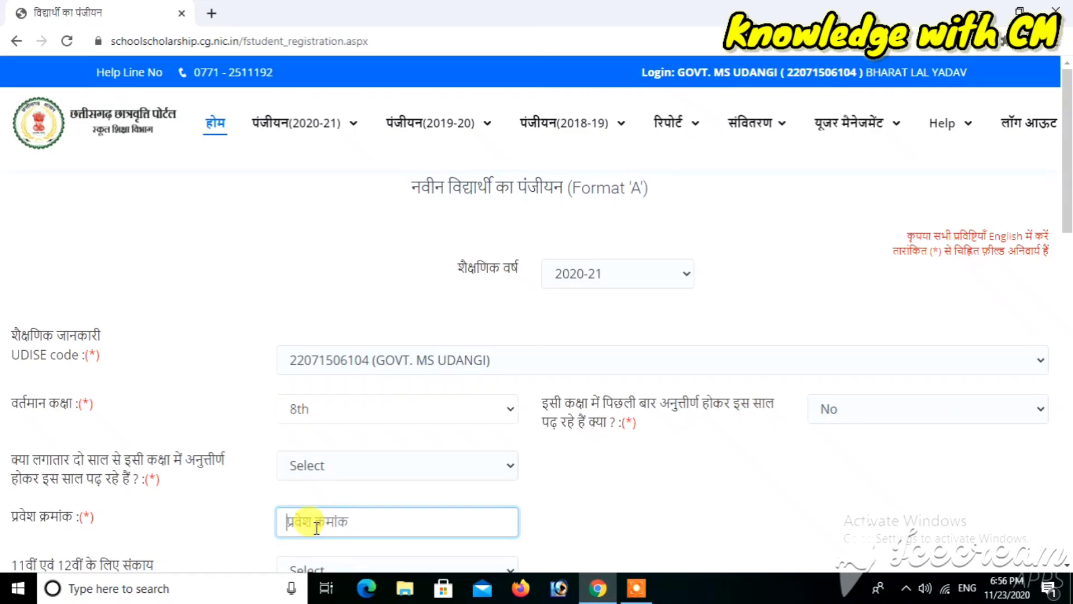
{"action": "type", "text": "867"}
{"action": "left_click", "coordinate": [568, 496]}
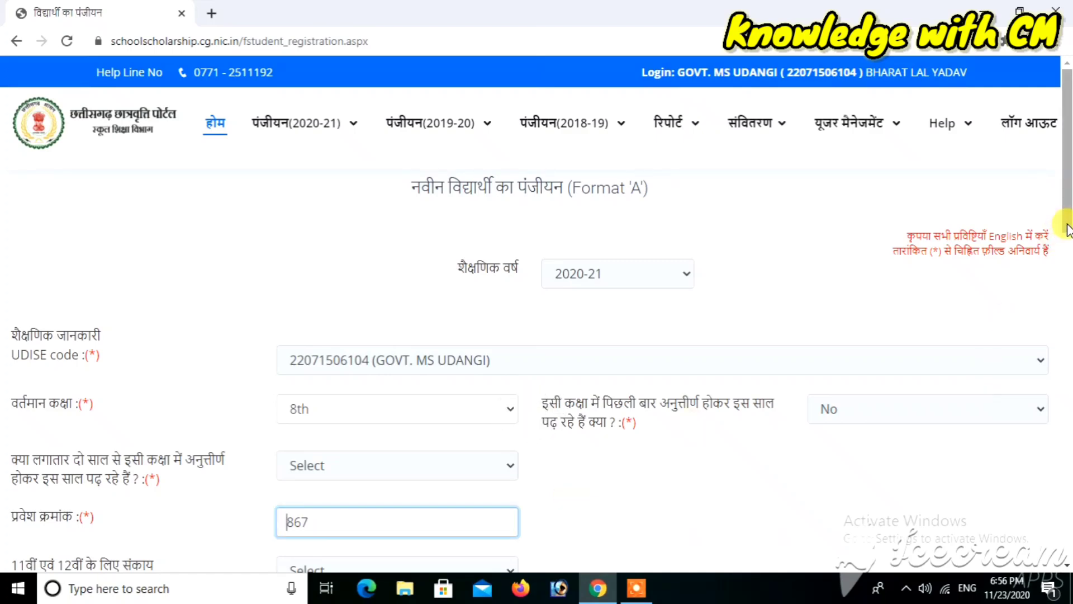
{"action": "left_click_drag", "start_coordinate": [1068, 230], "coordinate": [1067, 241]}
Enter the student's, father's and mother's names, then answer No to the unclean-occupation question
{"action": "left_click", "coordinate": [1068, 241]}
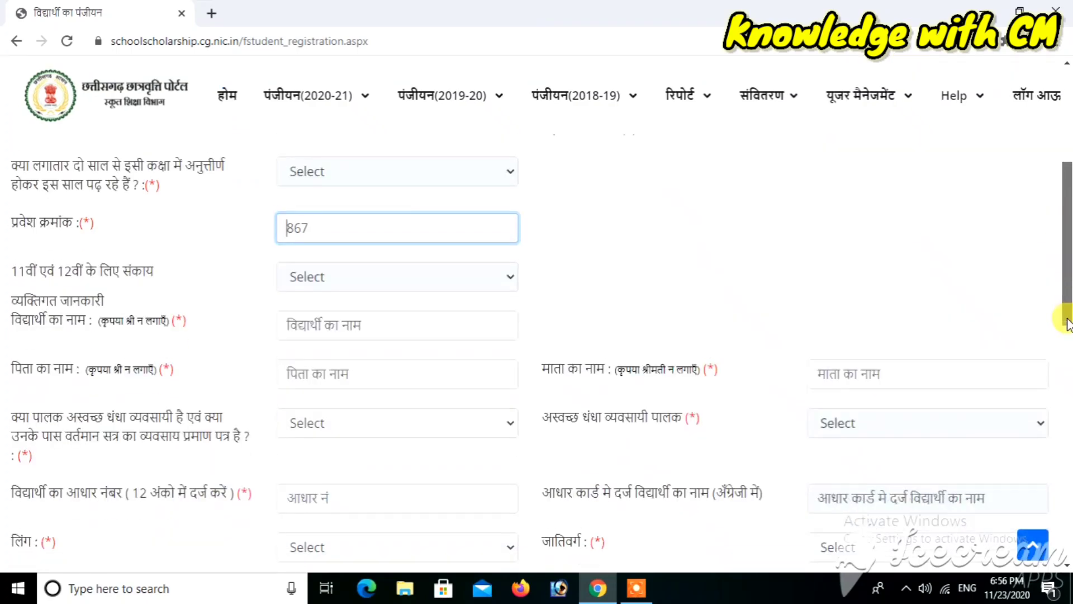
{"action": "left_click", "coordinate": [315, 318]}
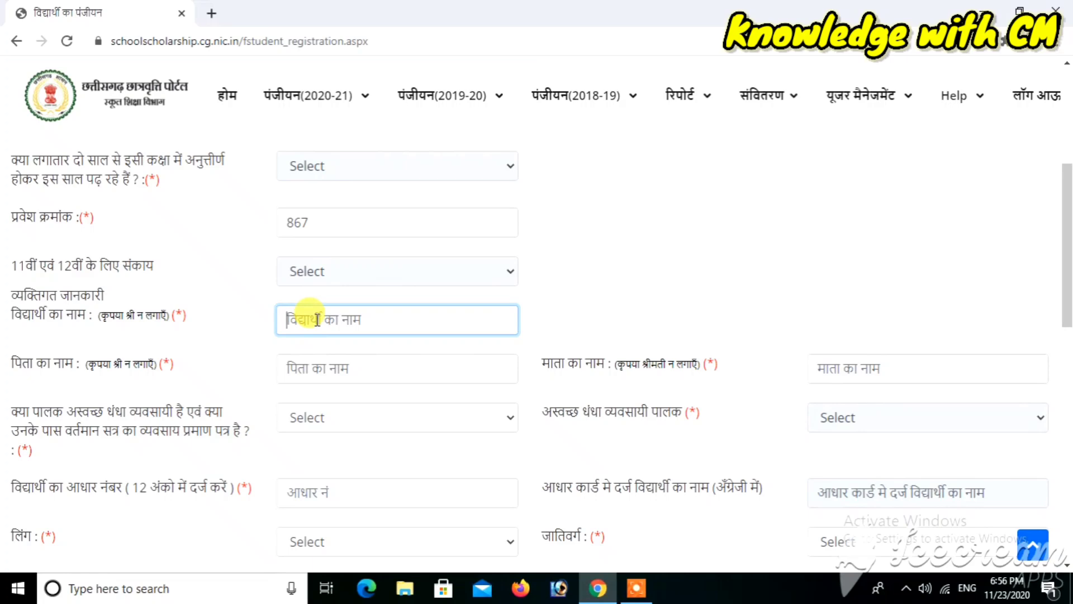
{"action": "type", "text": "DHANESHWARI"}
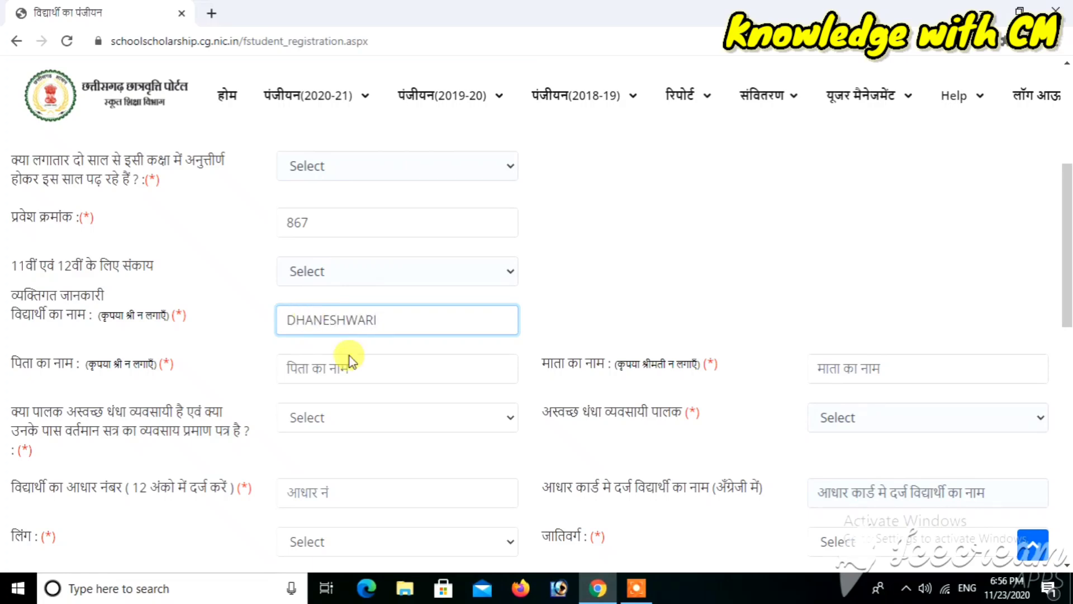
{"action": "left_click", "coordinate": [320, 373]}
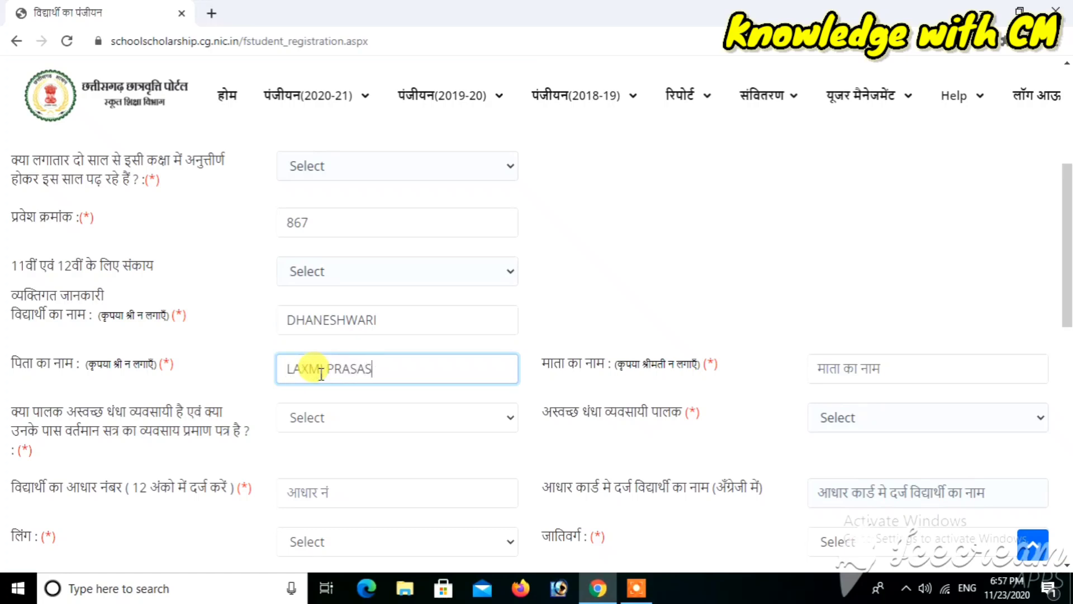
{"action": "left_click", "coordinate": [861, 370]}
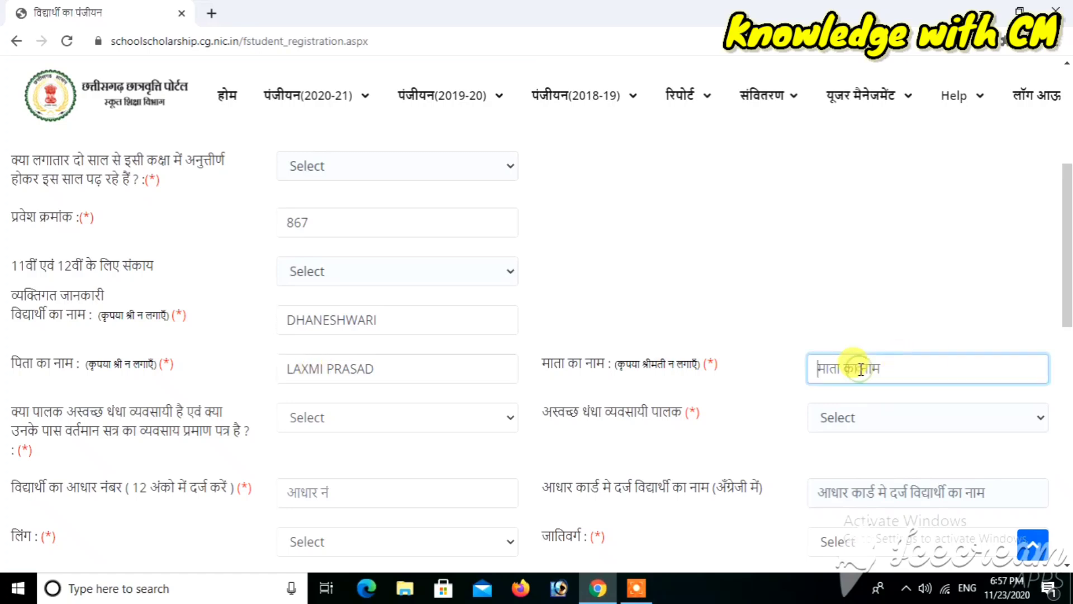
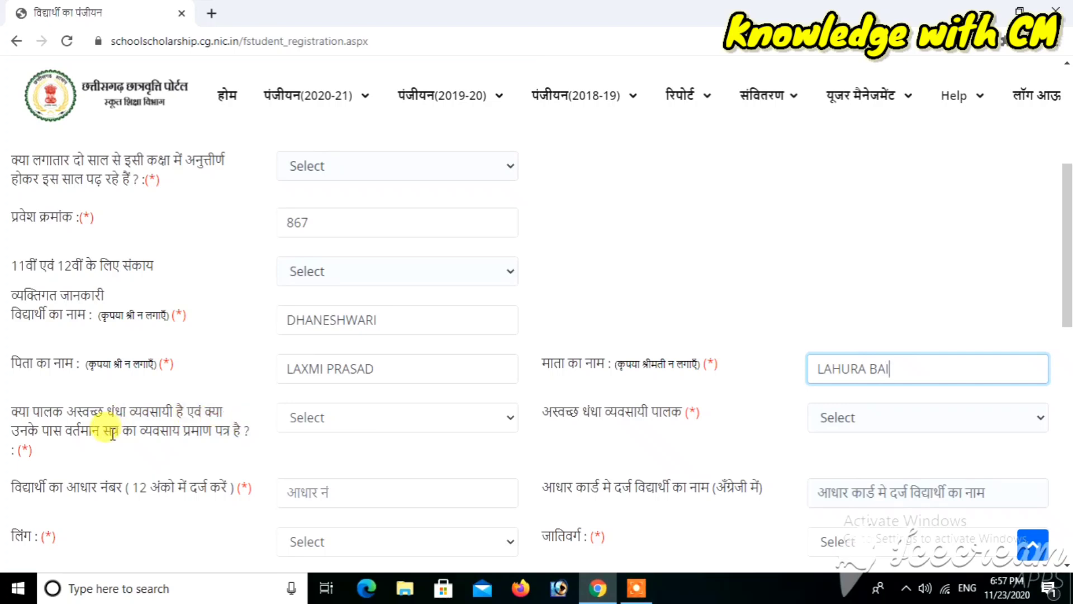
{"action": "left_click", "coordinate": [346, 423]}
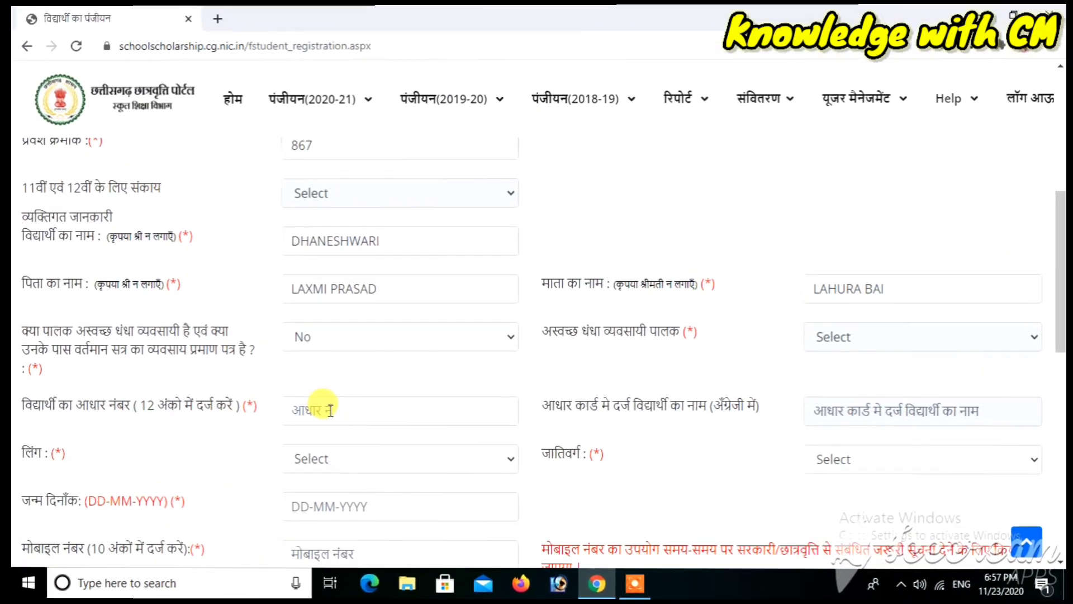
{"action": "left_click", "coordinate": [330, 410]}
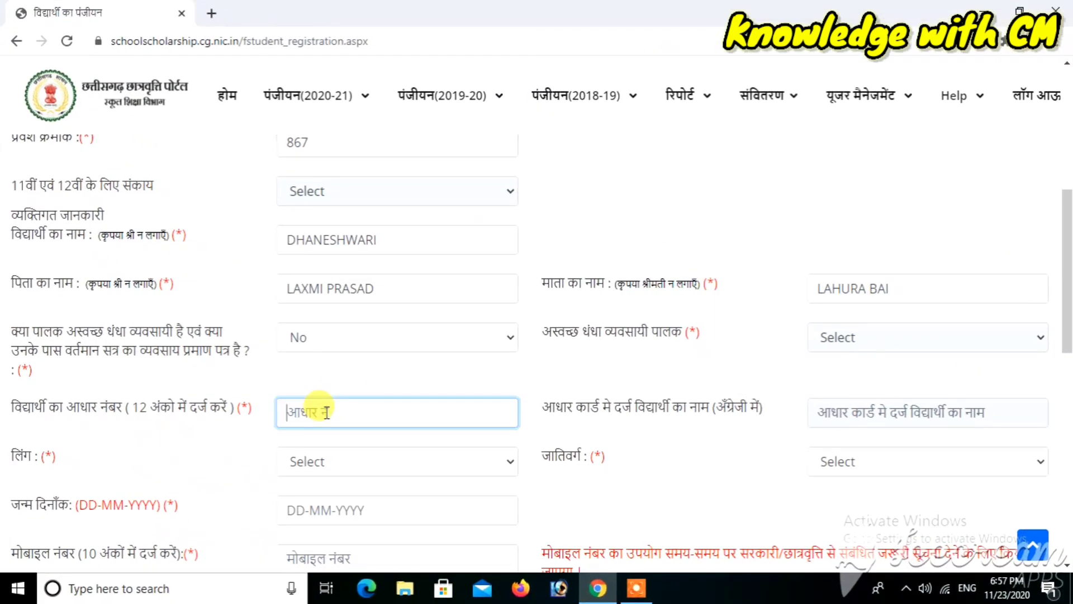
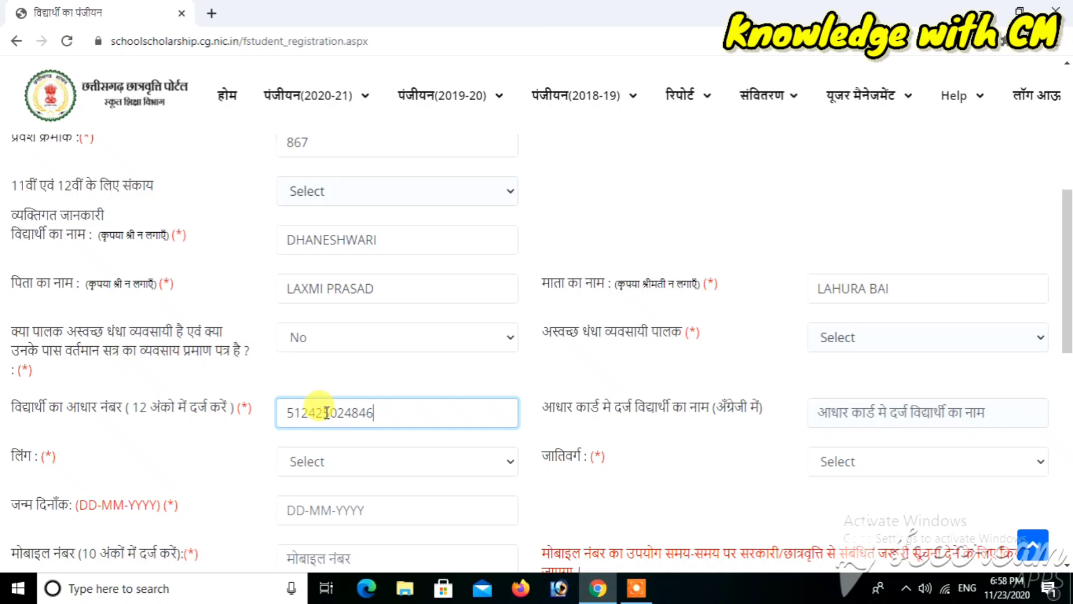
Enter the student's Aadhaar number and the name as printed on the Aadhaar card
{"action": "left_click", "coordinate": [717, 450]}
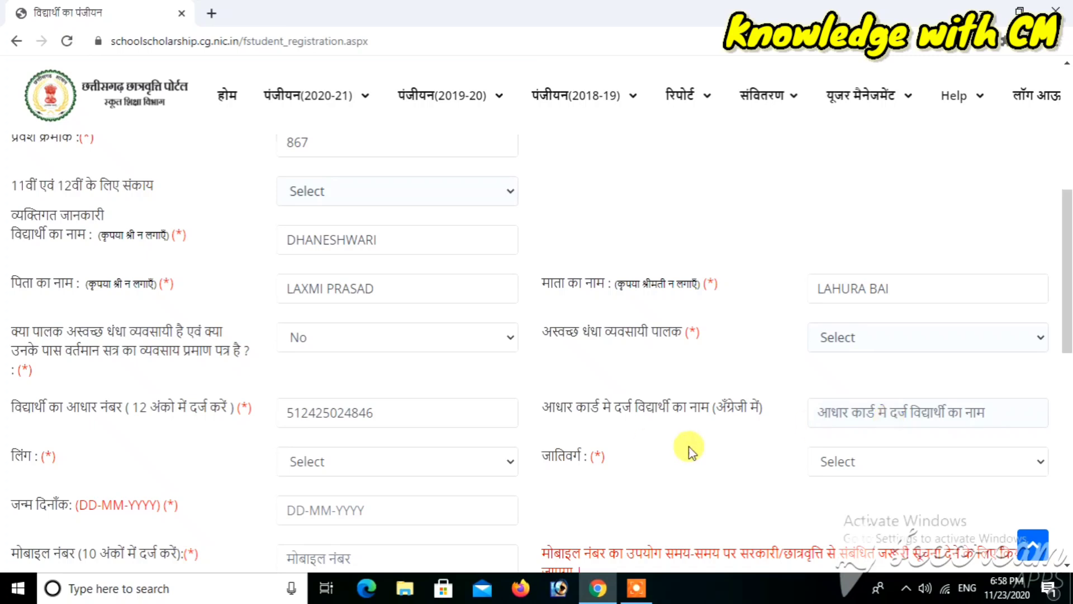
{"action": "scroll", "coordinate": [739, 458], "scroll_direction": "up", "scroll_amount": 3}
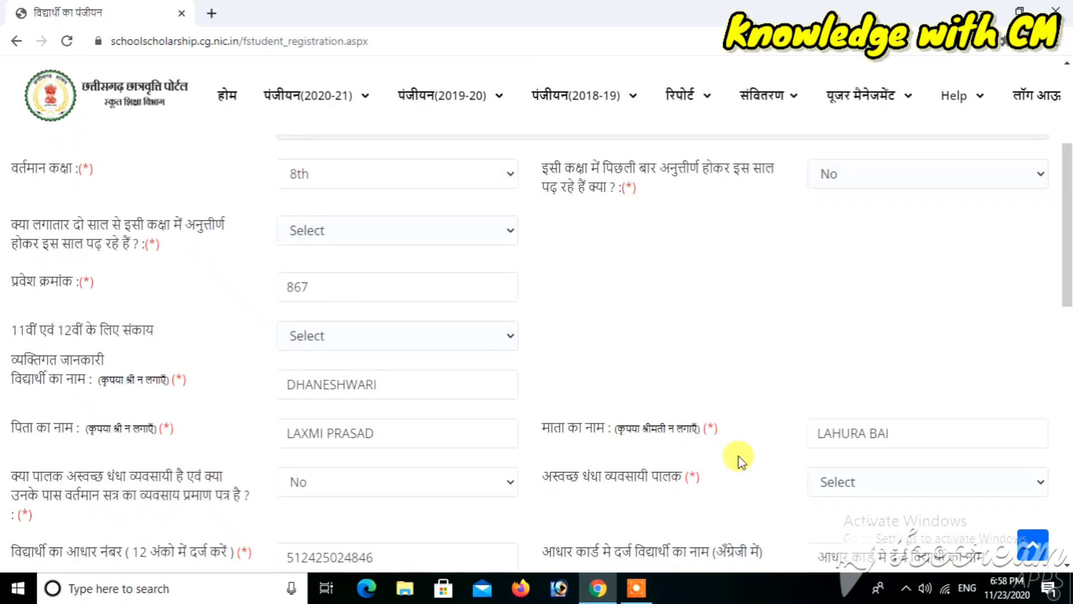
{"action": "left_click", "coordinate": [825, 554]}
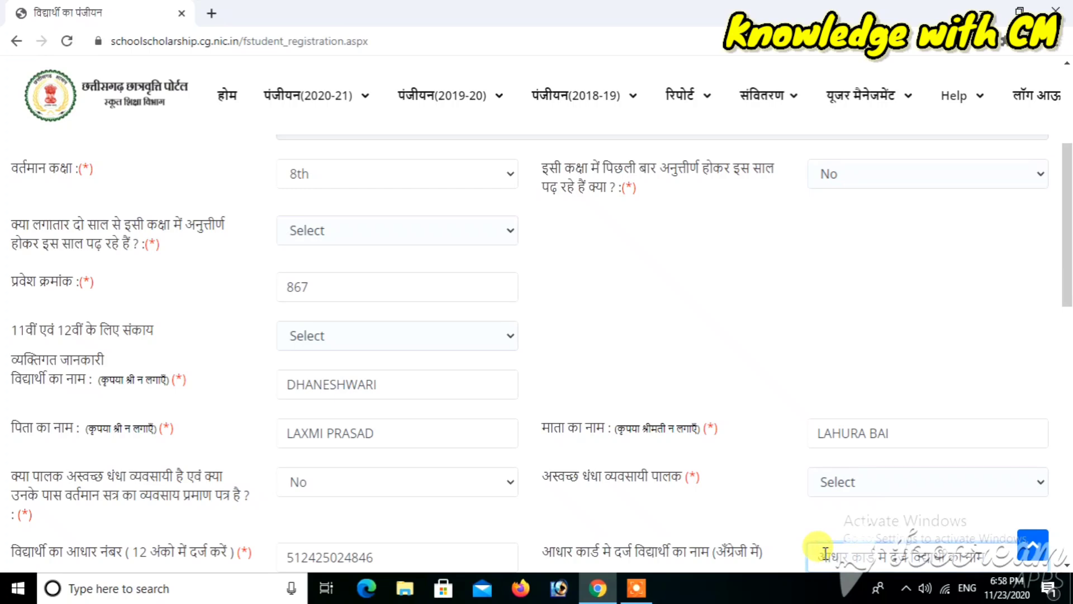
{"action": "type", "text": "DHANESHWARI"}
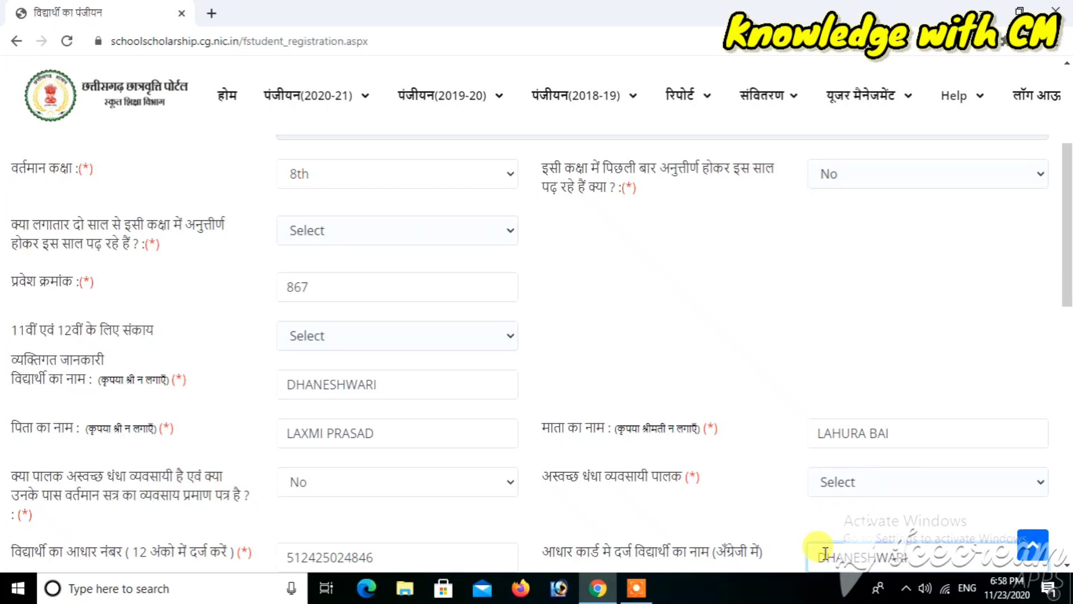
{"action": "left_click", "coordinate": [671, 498]}
{"action": "scroll", "coordinate": [670, 497], "scroll_direction": "down", "scroll_amount": 3}
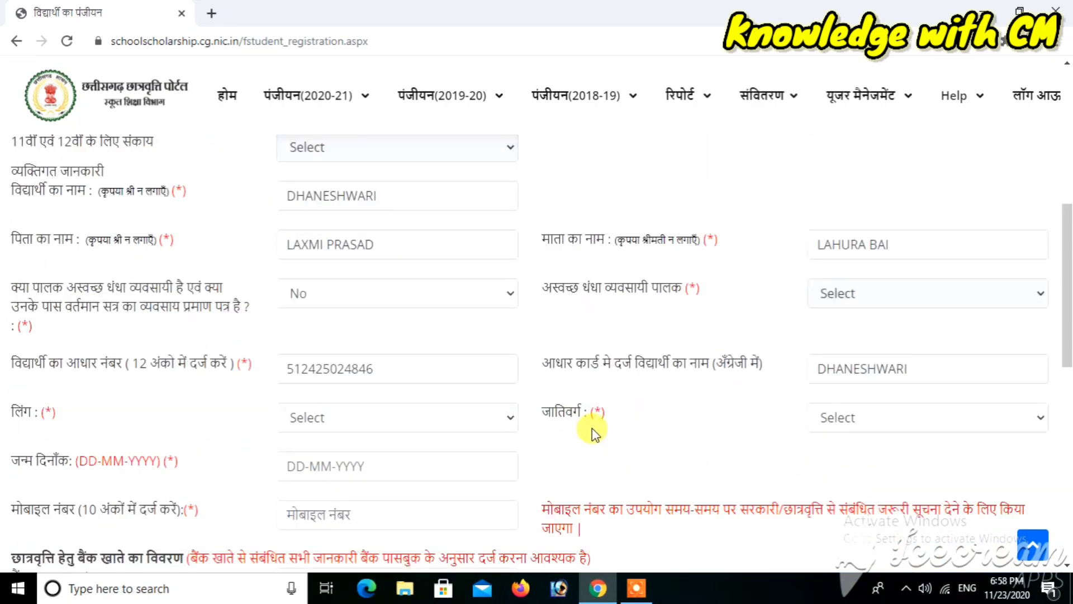
Set the caste category to ST and gender to Female, and begin the date of birth
{"action": "left_click", "coordinate": [897, 420]}
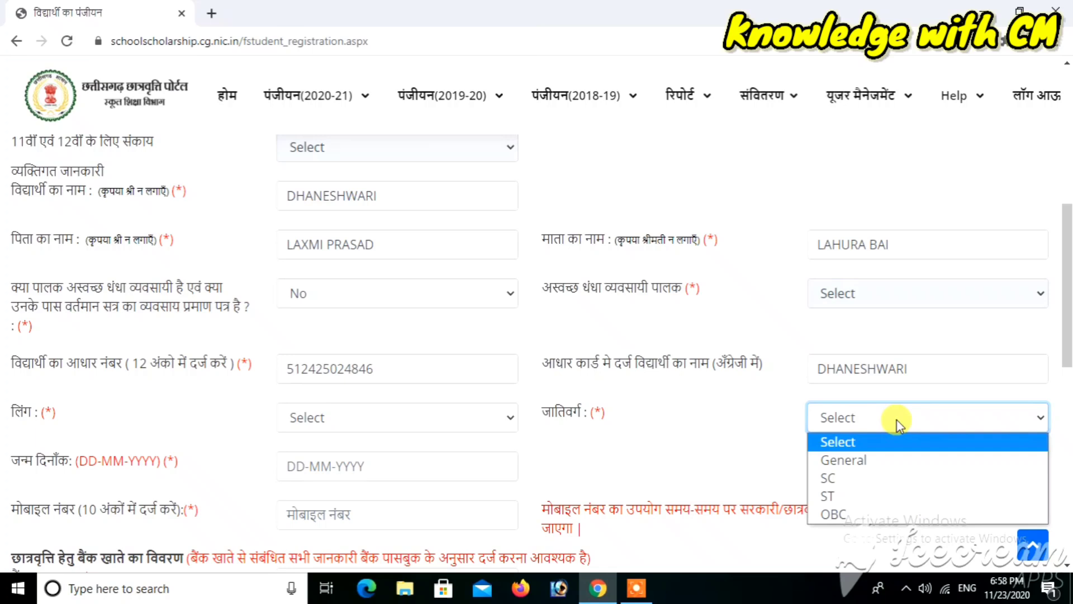
{"action": "left_click", "coordinate": [844, 499]}
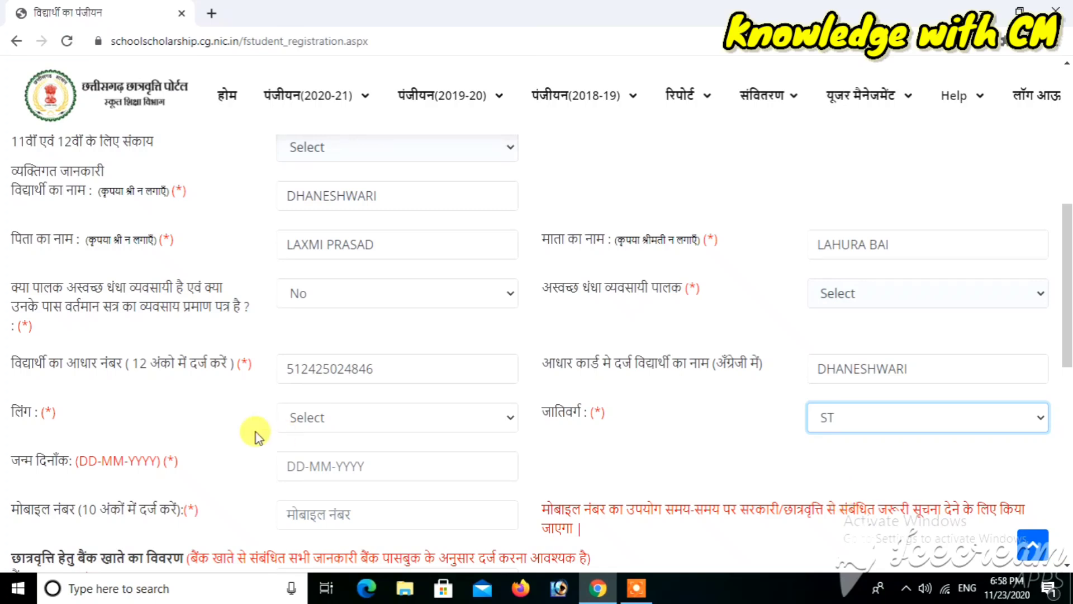
{"action": "left_click", "coordinate": [302, 424]}
{"action": "left_click", "coordinate": [315, 476]}
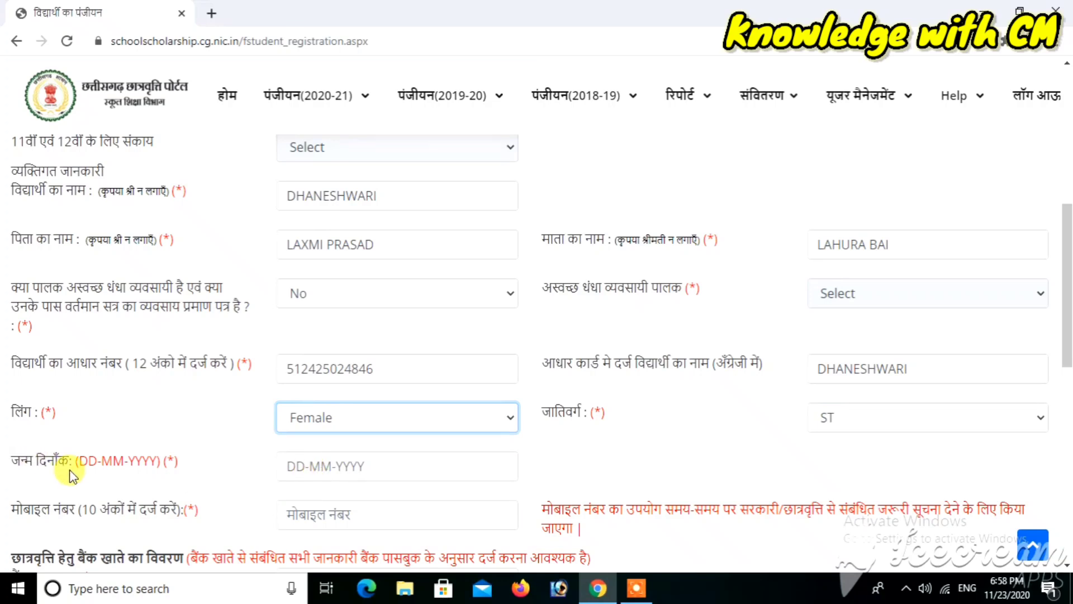
{"action": "left_click", "coordinate": [340, 471]}
{"action": "type", "text": "1"}
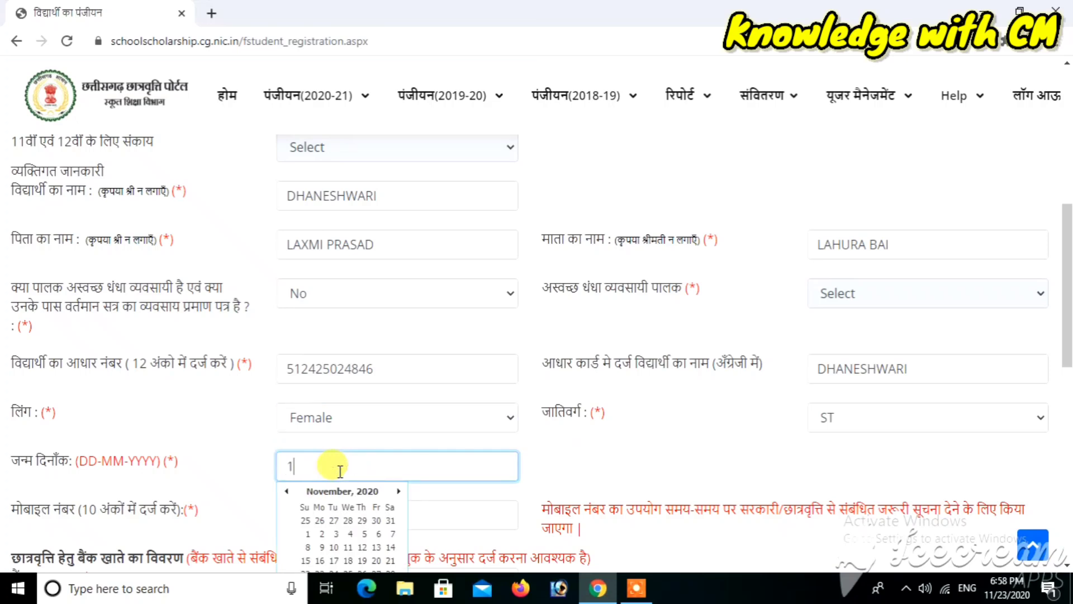
{"action": "type", "text": "0-"}
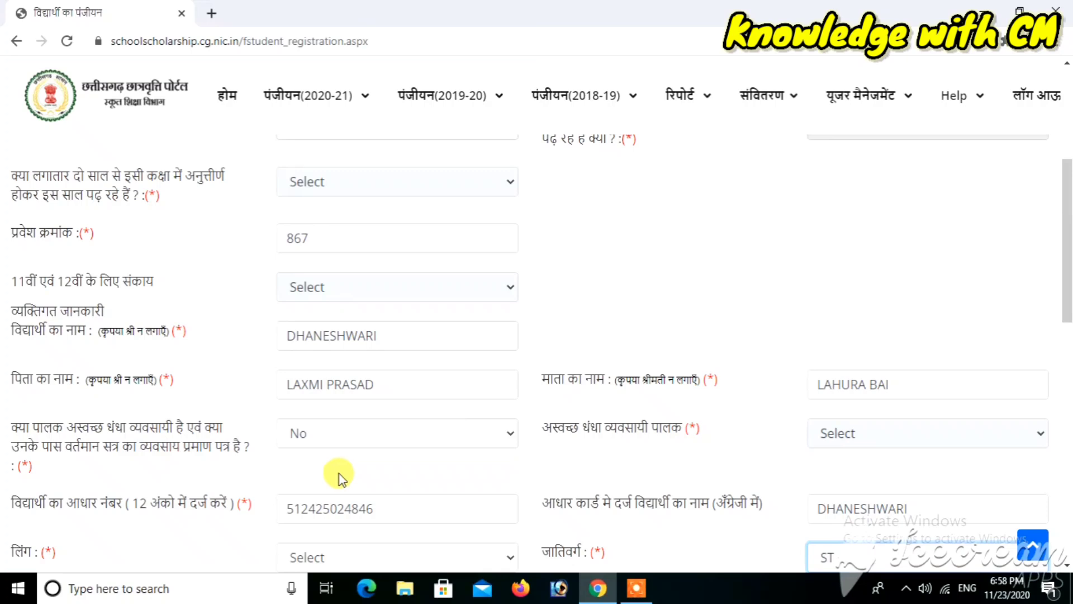
{"action": "left_click", "coordinate": [367, 456]}
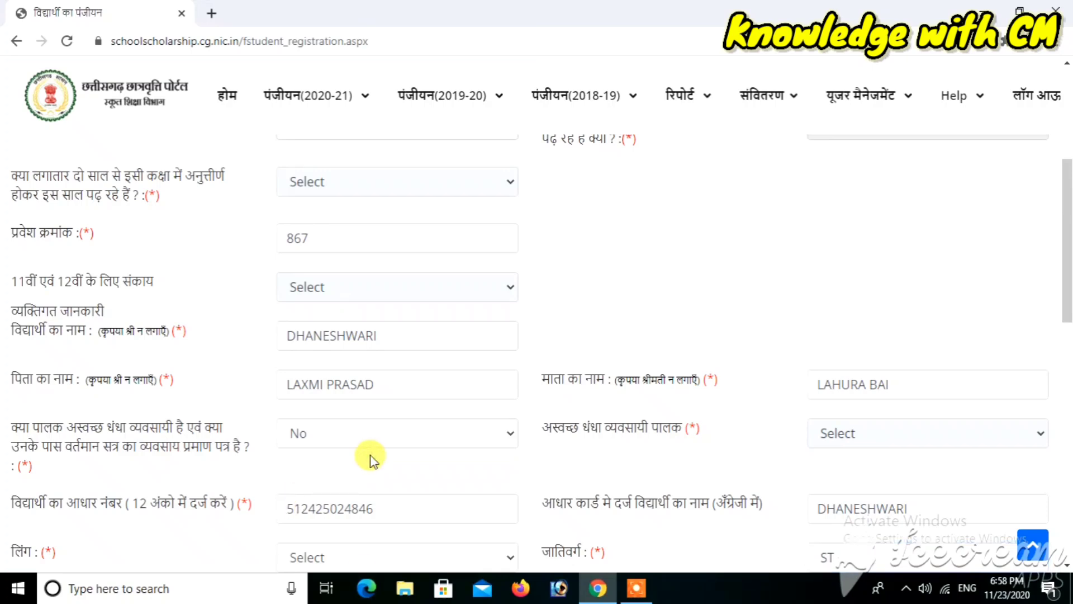
{"action": "scroll", "coordinate": [370, 456], "scroll_direction": "down", "scroll_amount": 2}
{"action": "left_click", "coordinate": [322, 441]}
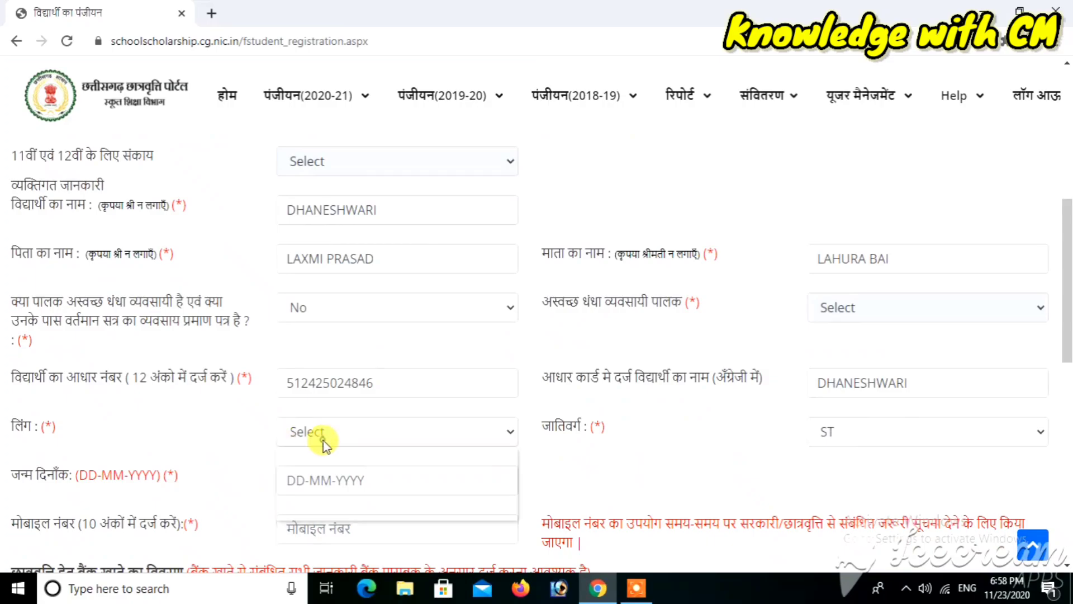
{"action": "left_click", "coordinate": [288, 493]}
{"action": "left_click", "coordinate": [317, 474]}
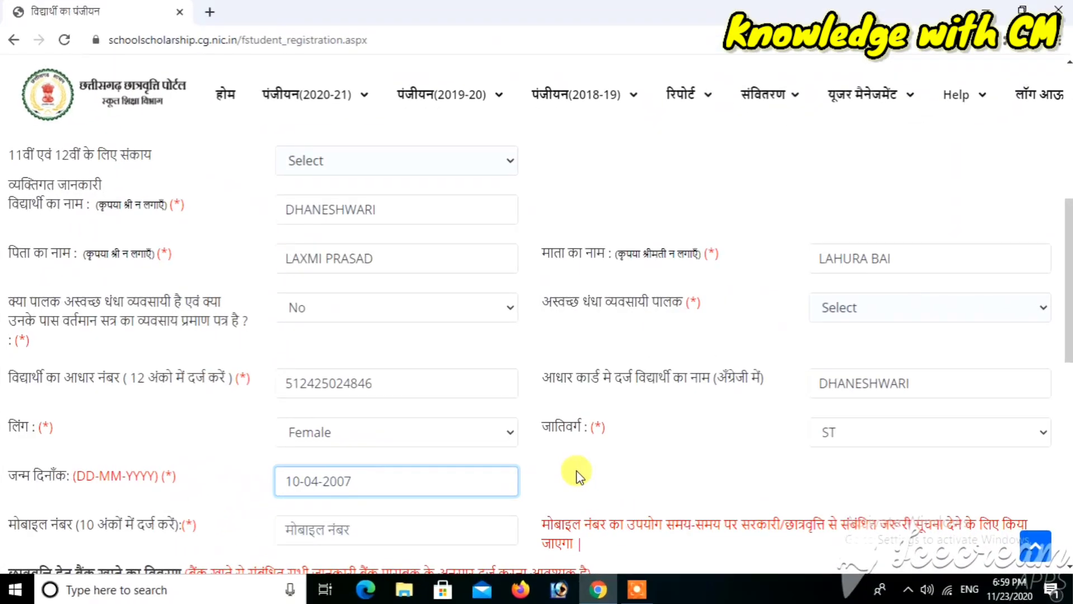
{"action": "left_click", "coordinate": [576, 471]}
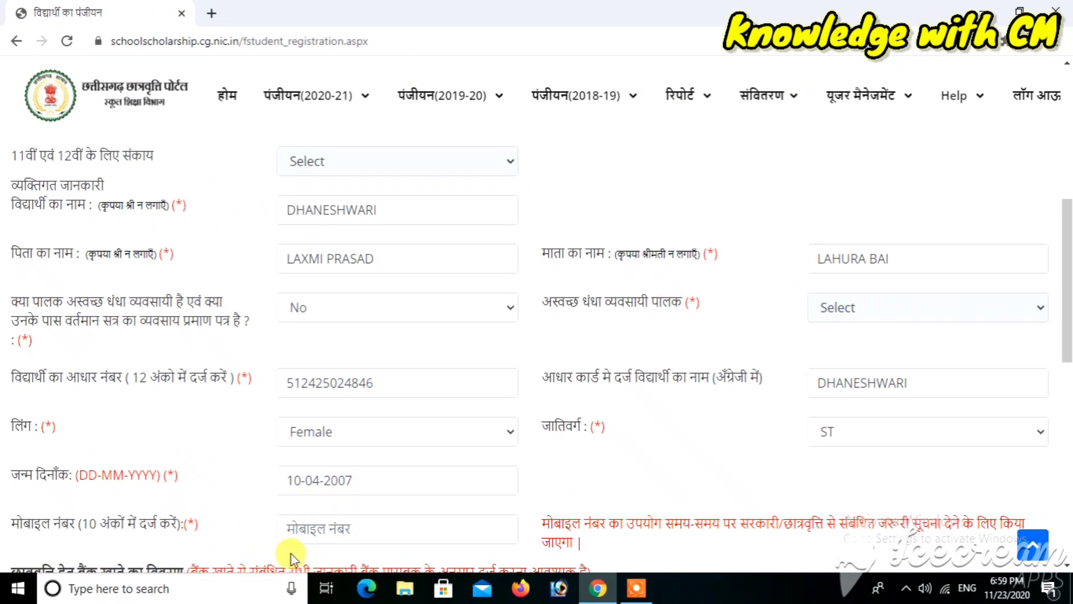
Enter the student's mobile number and move down to the bank section
{"action": "left_click", "coordinate": [322, 528]}
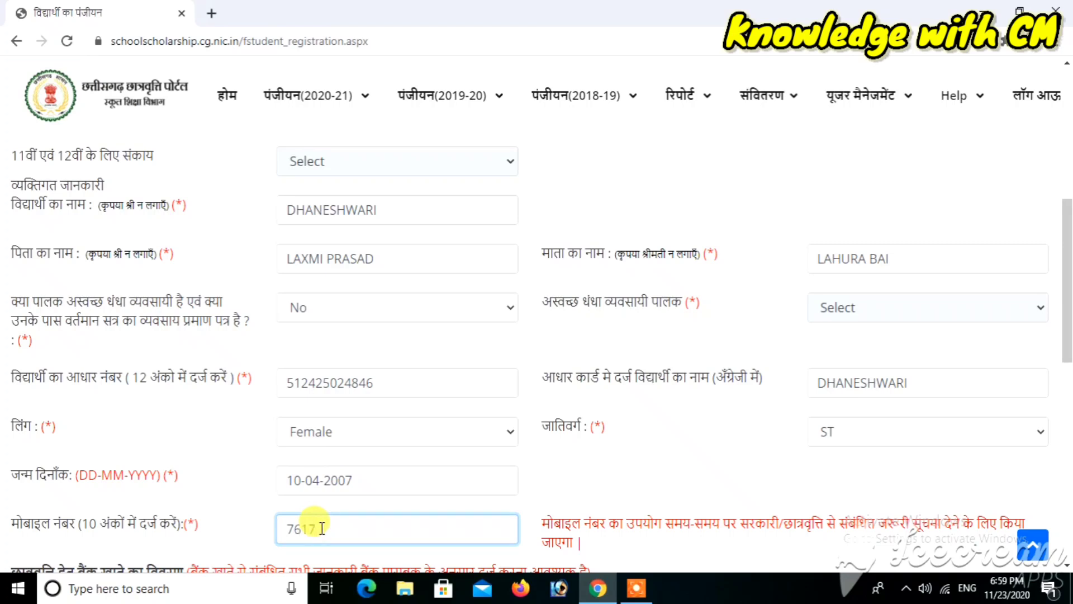
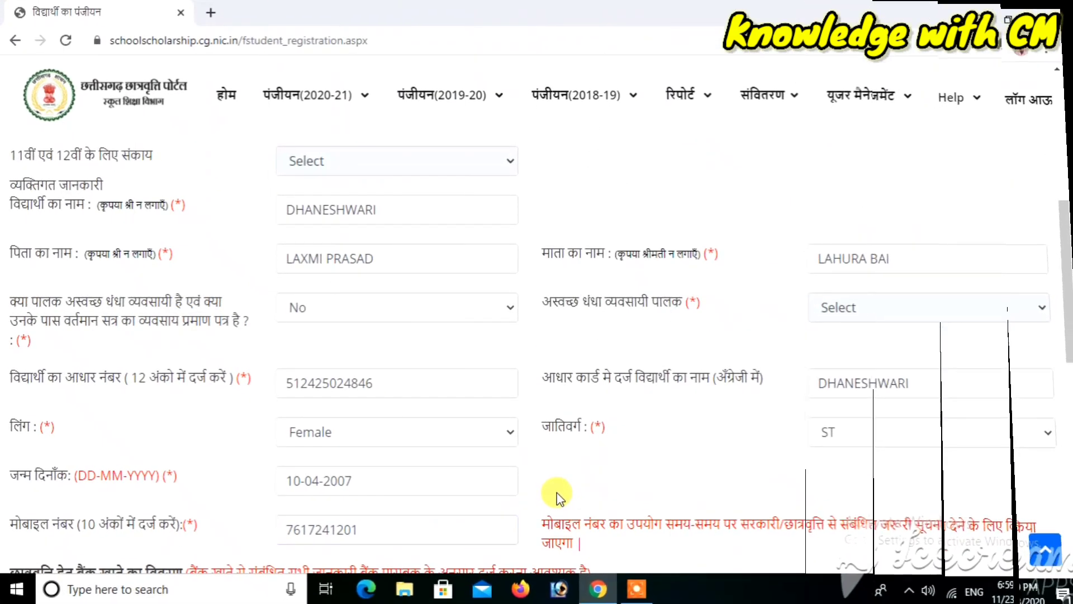
{"action": "left_click_drag", "start_coordinate": [1070, 320], "coordinate": [1069, 419]}
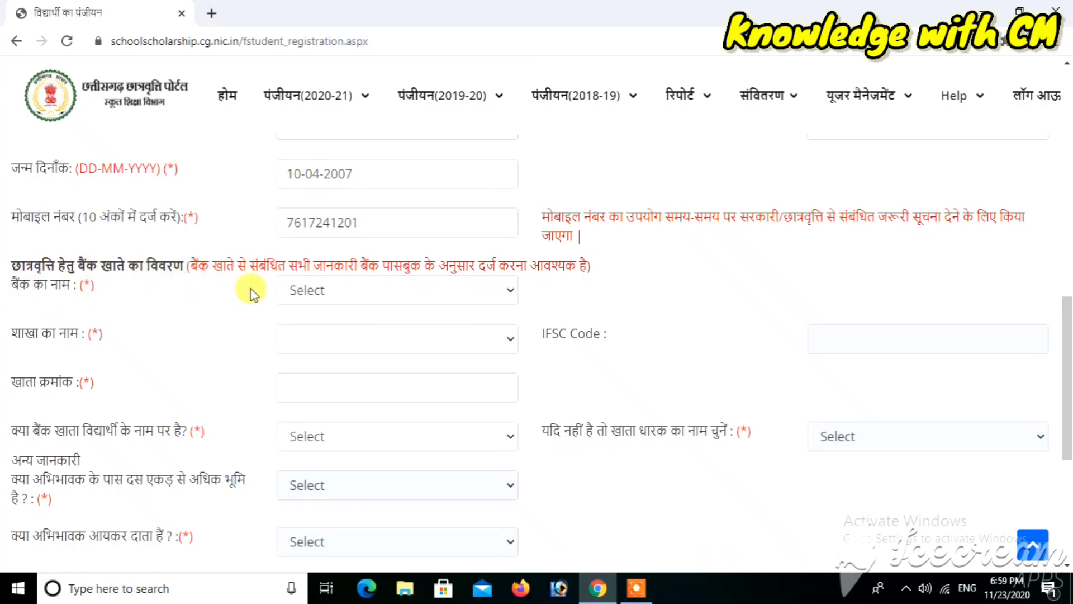
Choose UNION BANK OF INDIA as the scholarship bank
{"action": "left_click", "coordinate": [406, 291]}
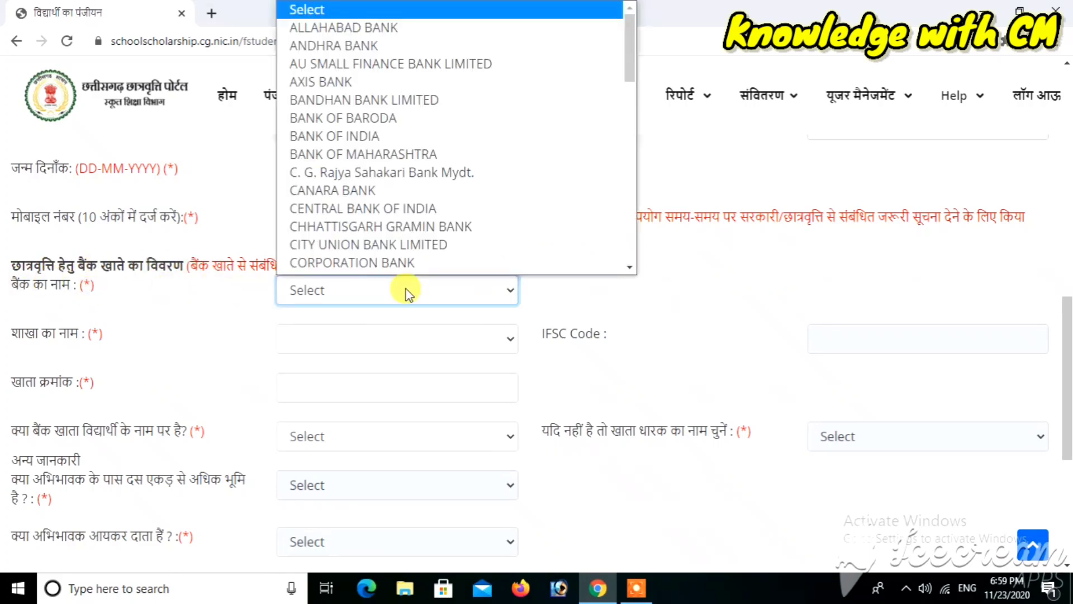
{"action": "key", "text": "u"}
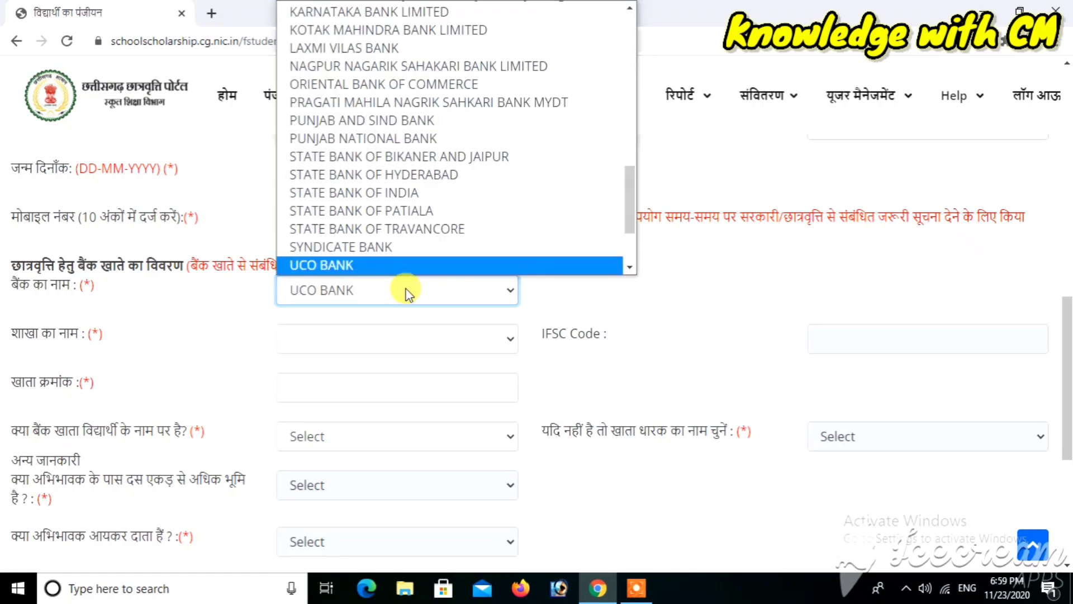
{"action": "key", "text": "n"}
{"action": "key", "text": "Return"}
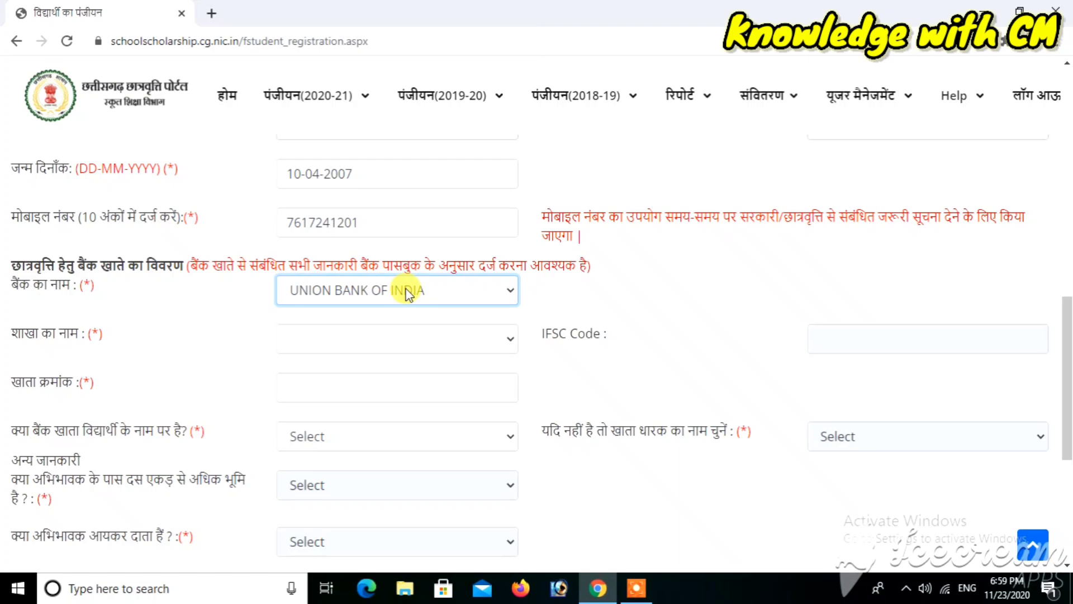
{"action": "scroll", "coordinate": [406, 291], "scroll_direction": "up", "scroll_amount": 5}
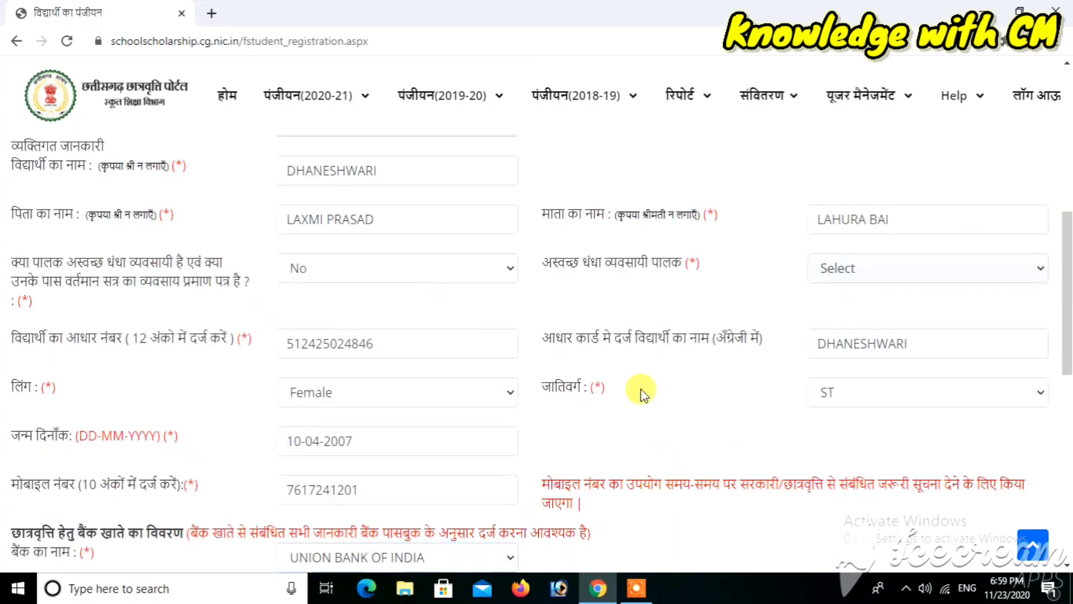
{"action": "scroll", "coordinate": [642, 391], "scroll_direction": "down", "scroll_amount": 3}
{"action": "scroll", "coordinate": [641, 390], "scroll_direction": "down", "scroll_amount": 4}
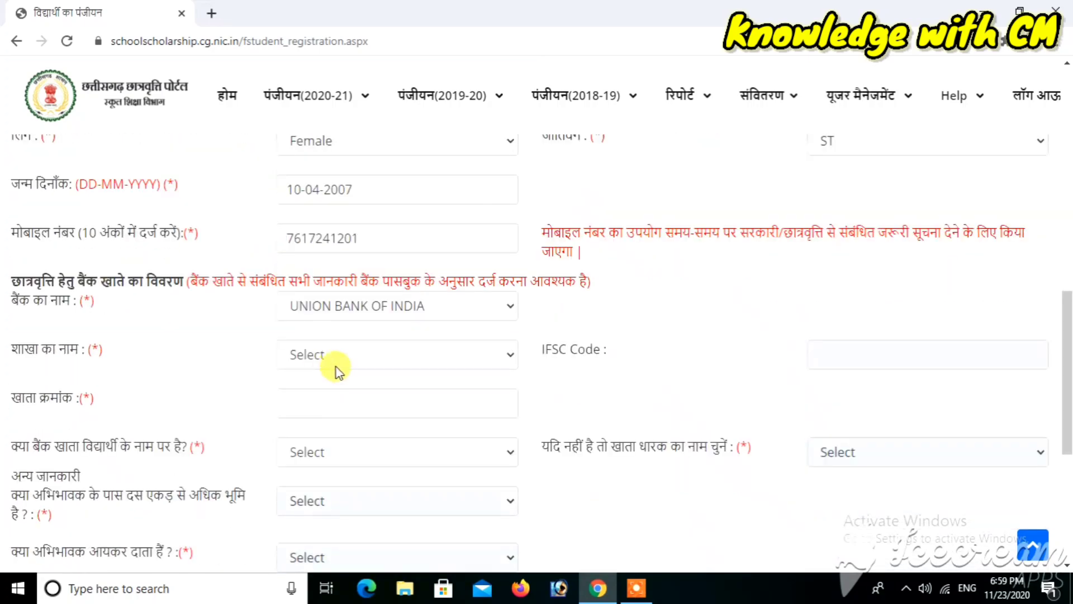
Select the SEEPAT branch so the IFSC code UBIN0575160 fills in
{"action": "left_click", "coordinate": [373, 365]}
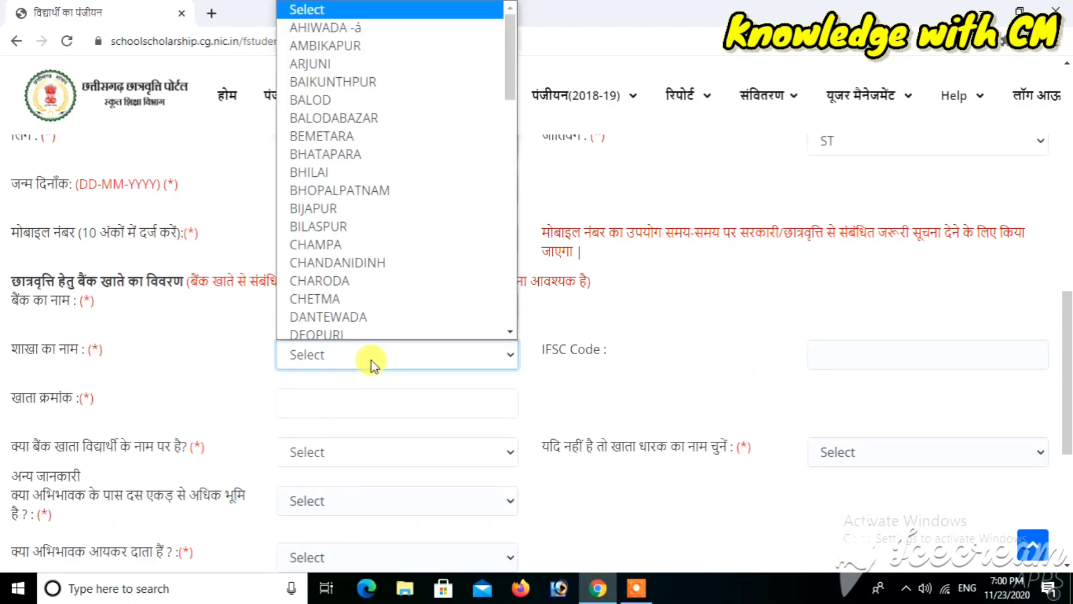
{"action": "key", "text": "s"}
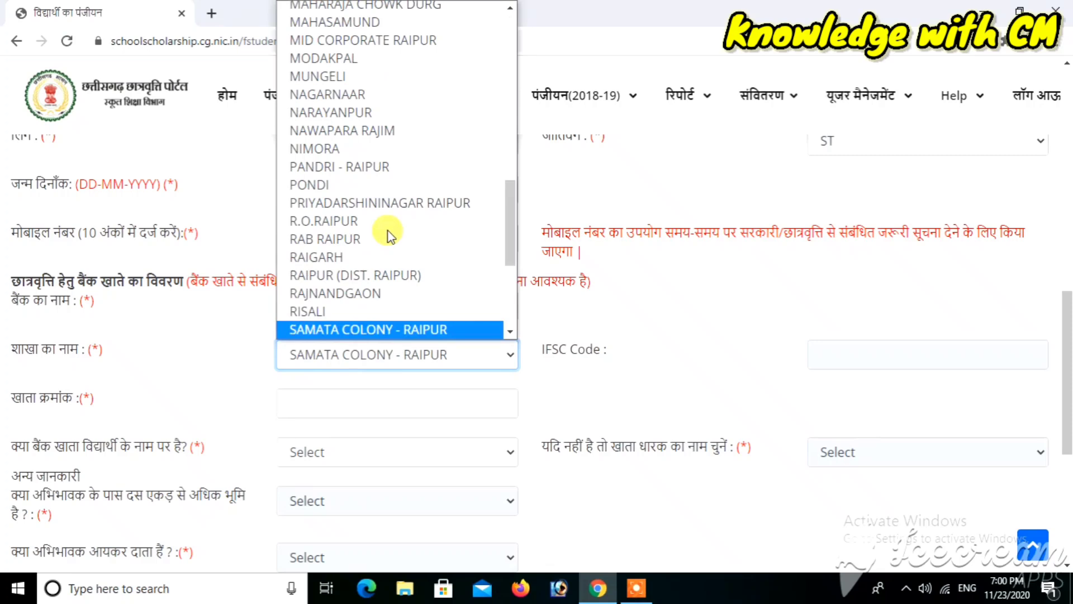
{"action": "key", "text": "Down"}
{"action": "key", "text": "Down"}
{"action": "key", "text": "Down"}
{"action": "key", "text": "Down"}
{"action": "key", "text": "Down"}
{"action": "key", "text": "Down"}
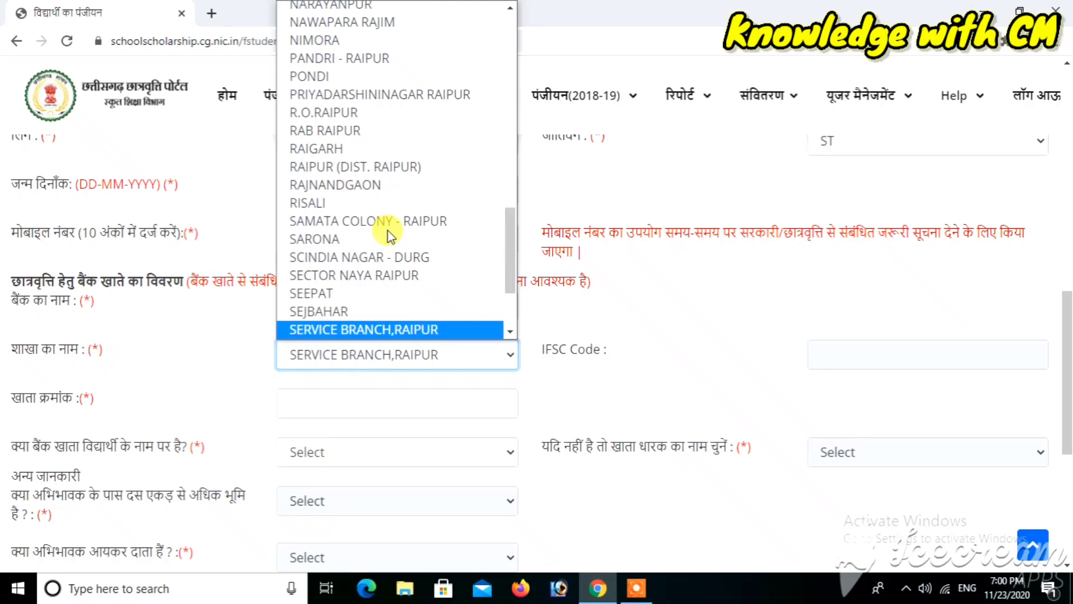
{"action": "left_click", "coordinate": [337, 296]}
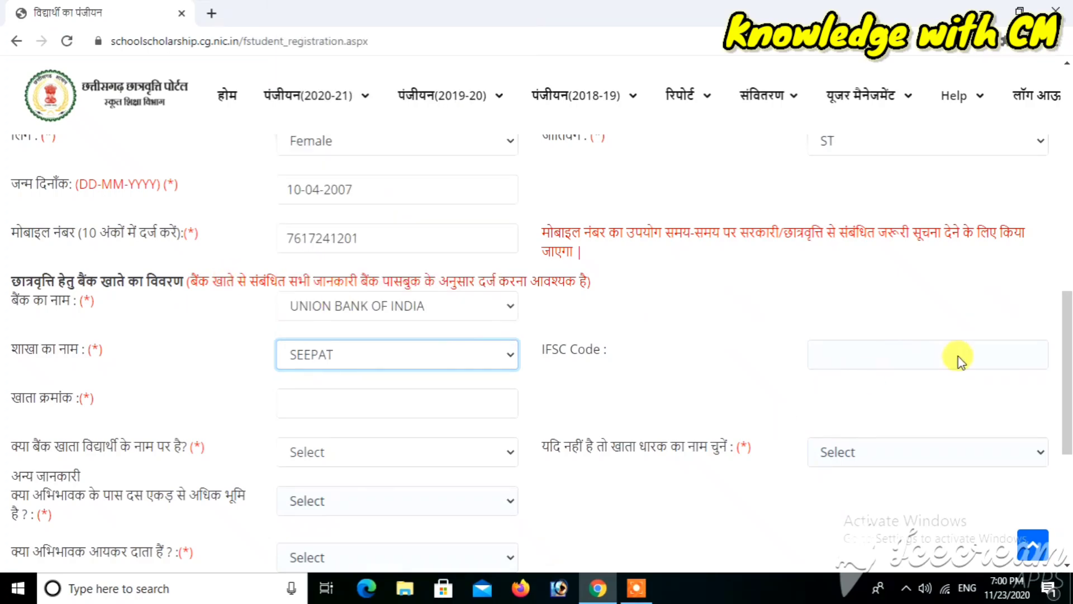
{"action": "scroll", "coordinate": [867, 367], "scroll_direction": "up", "scroll_amount": 4}
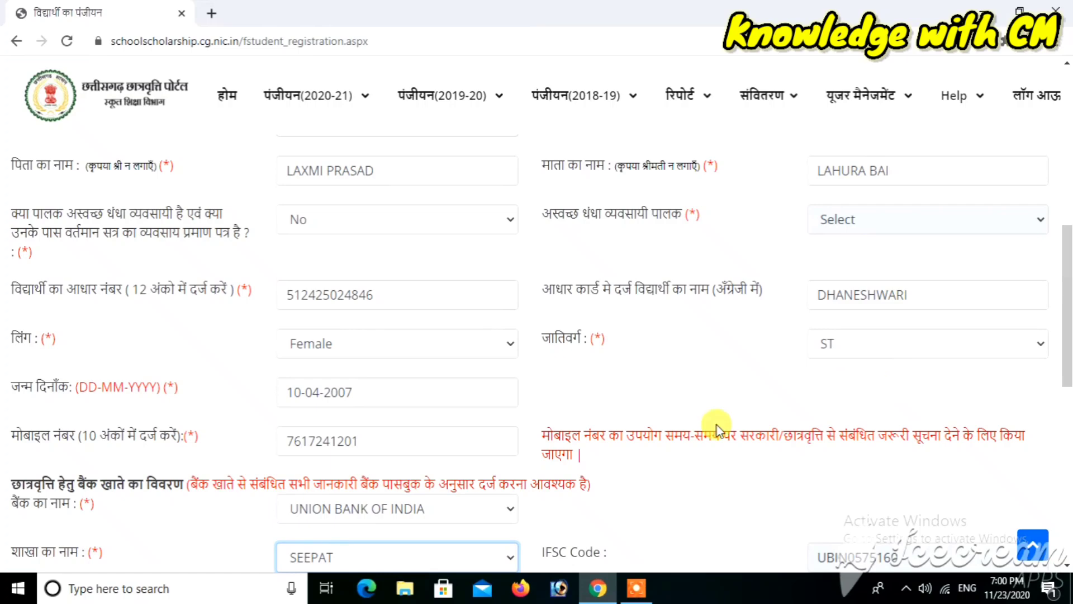
{"action": "scroll", "coordinate": [701, 486], "scroll_direction": "down", "scroll_amount": 3}
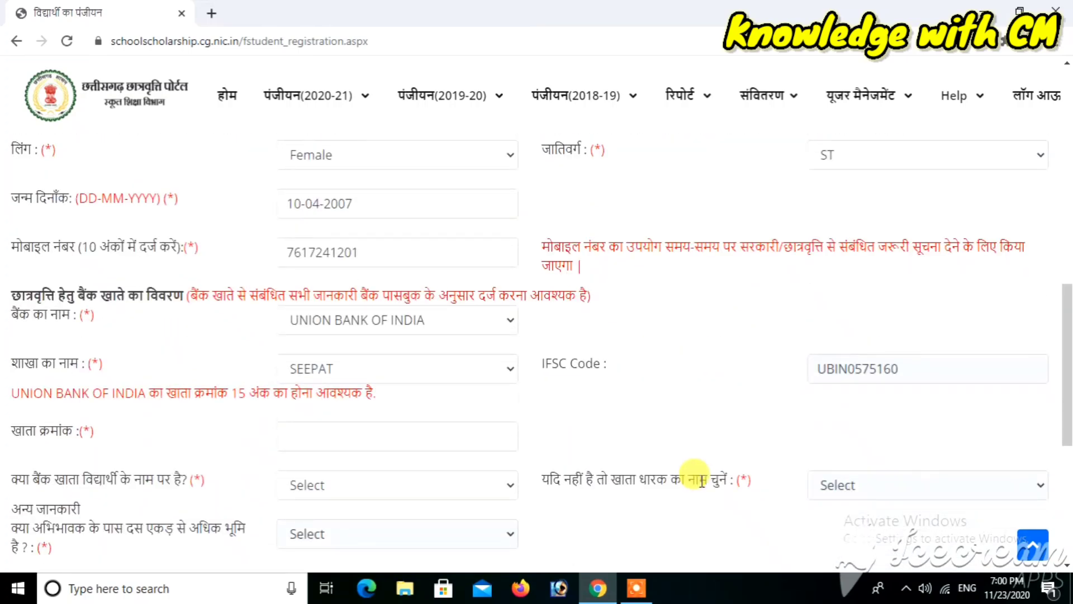
{"action": "scroll", "coordinate": [702, 480], "scroll_direction": "down", "scroll_amount": 1}
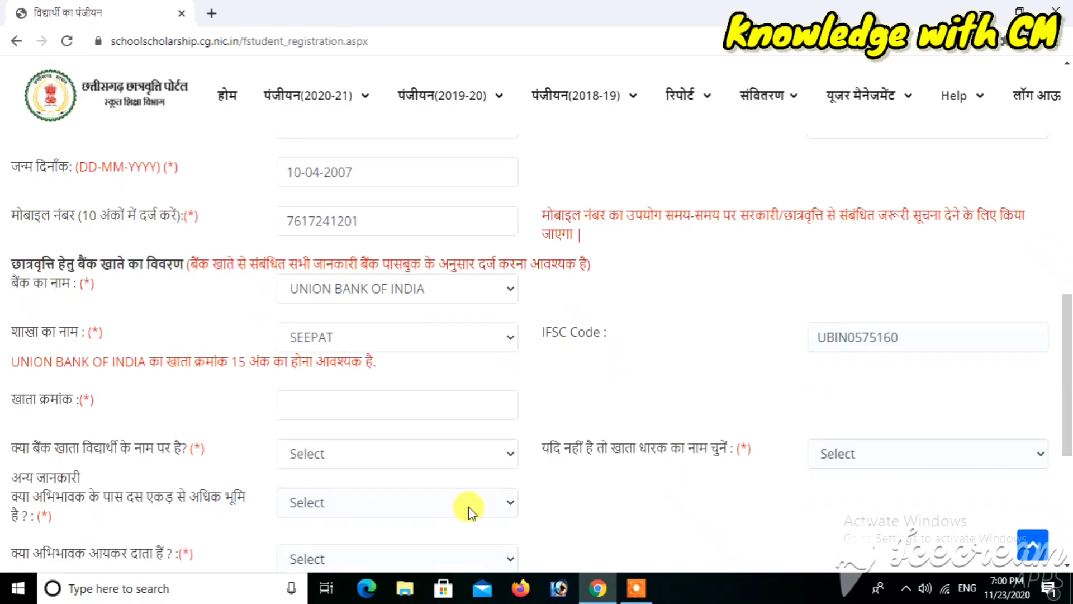
Enter the bank account number and answer the account-in-student's-name question
{"action": "left_click", "coordinate": [307, 417]}
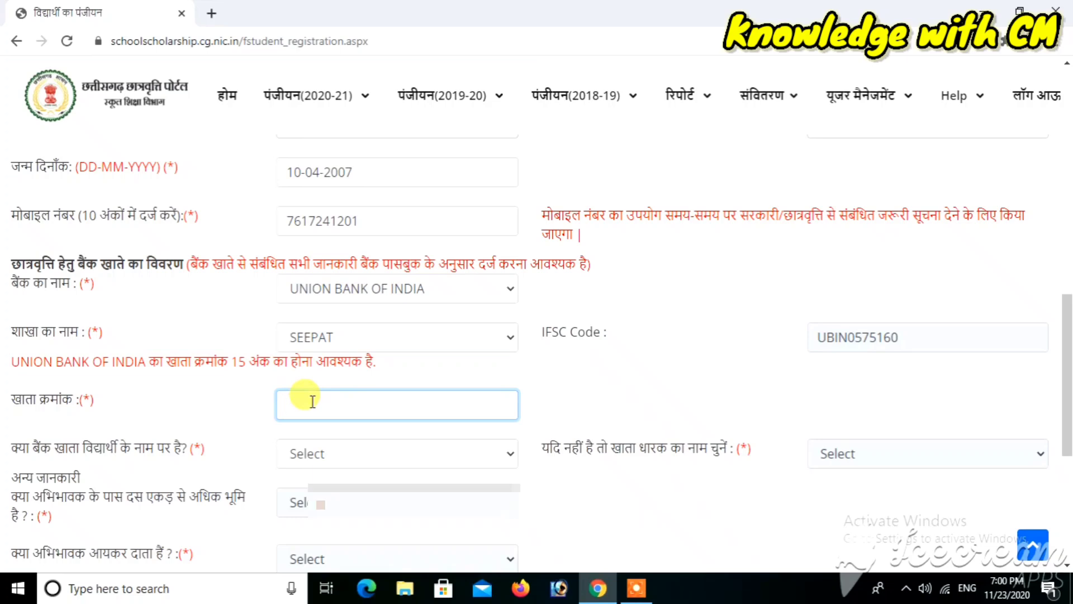
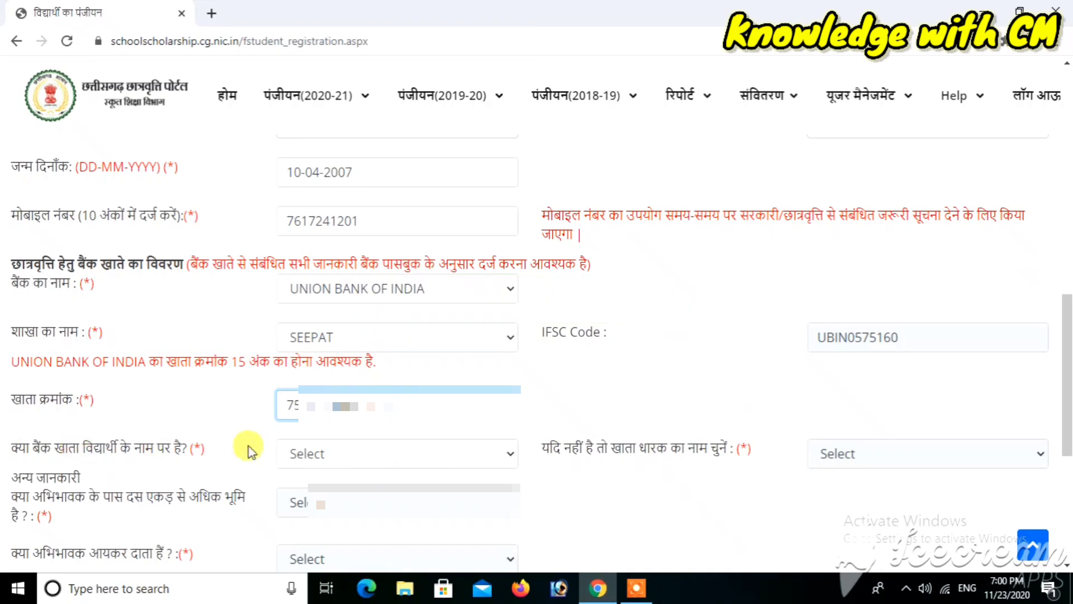
{"action": "left_click", "coordinate": [336, 454]}
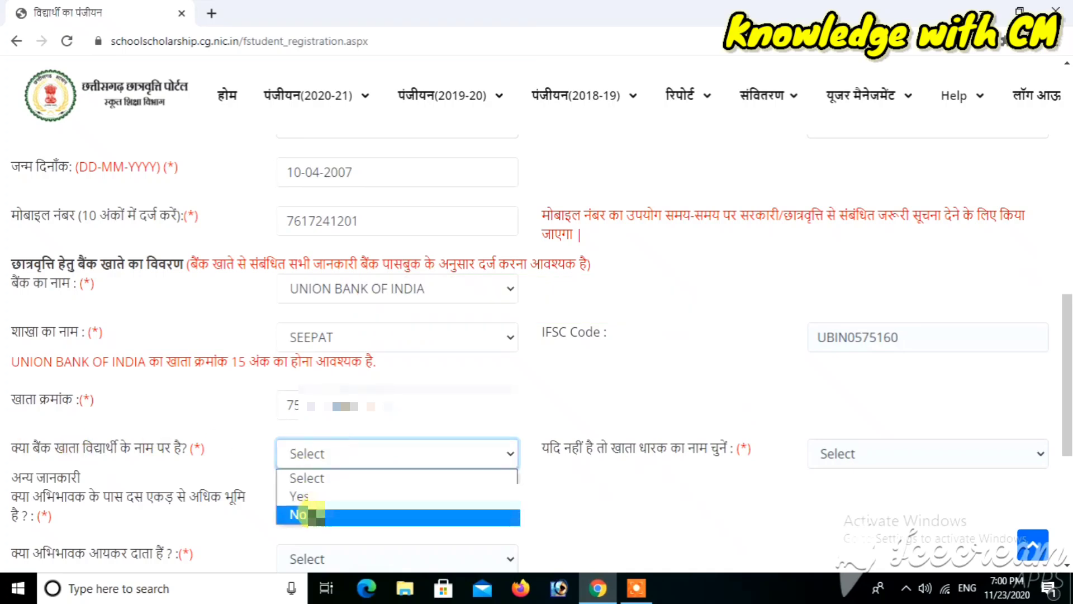
{"action": "left_click", "coordinate": [306, 514]}
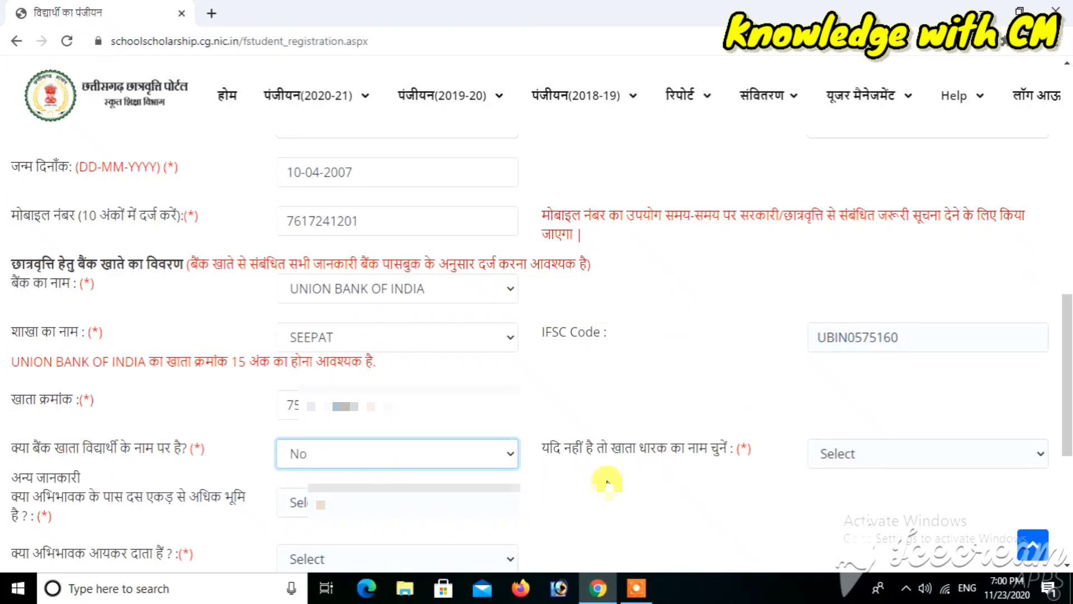
Set the account holder to Father, then change the student's-name answer to Yes
{"action": "scroll", "coordinate": [607, 481], "scroll_direction": "up", "scroll_amount": 2}
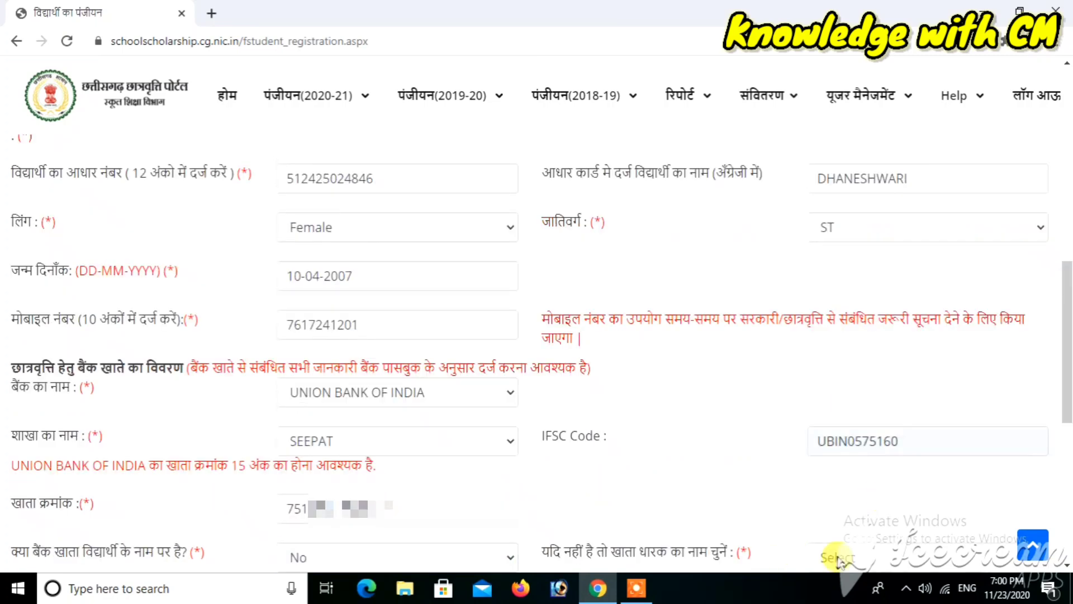
{"action": "left_click", "coordinate": [866, 559]}
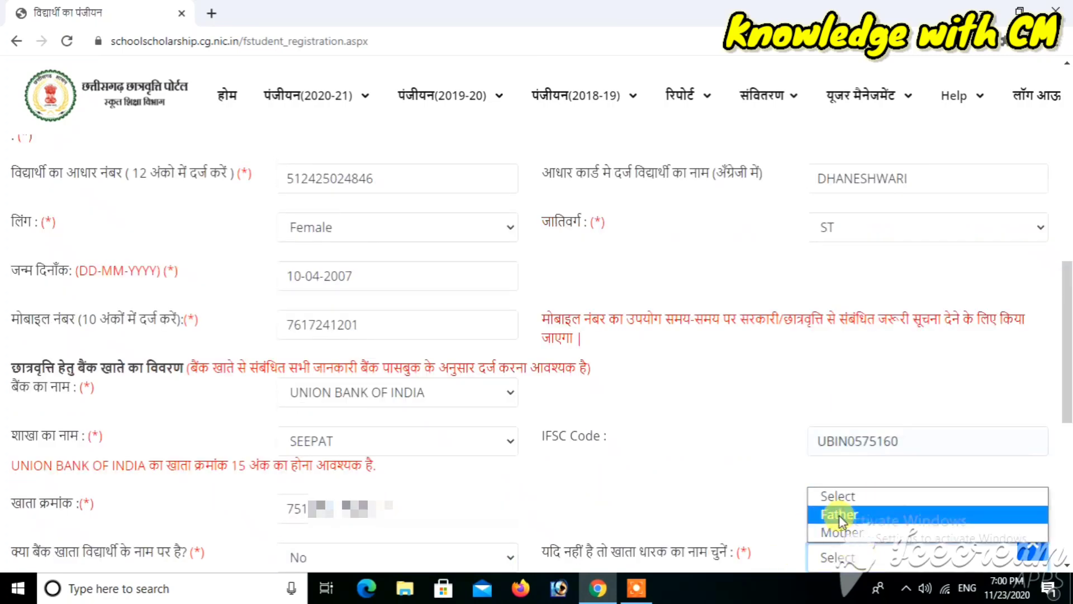
{"action": "left_click", "coordinate": [841, 520]}
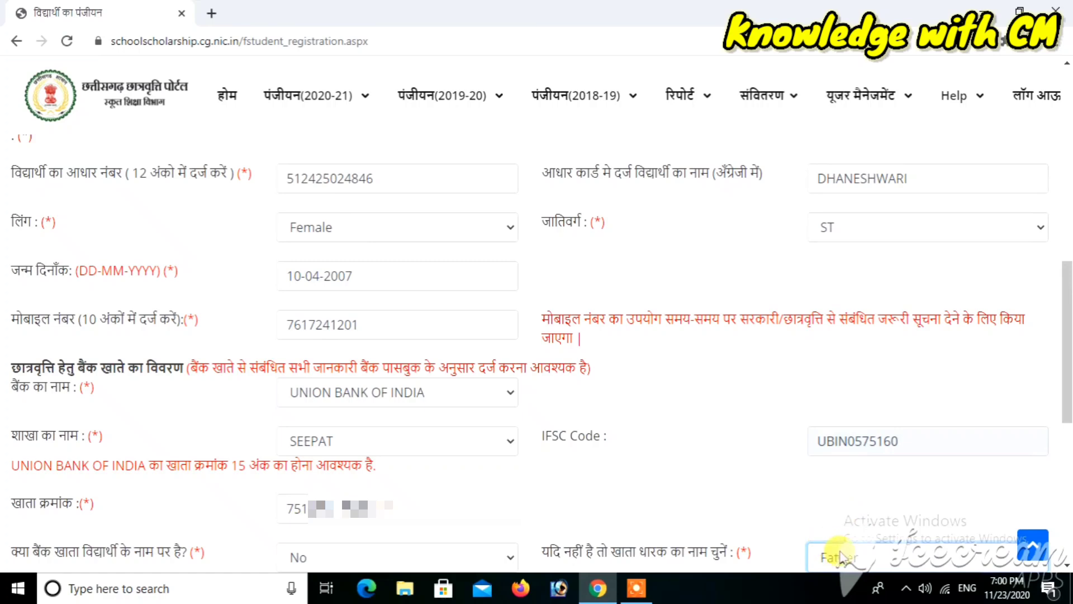
{"action": "left_click", "coordinate": [326, 558]}
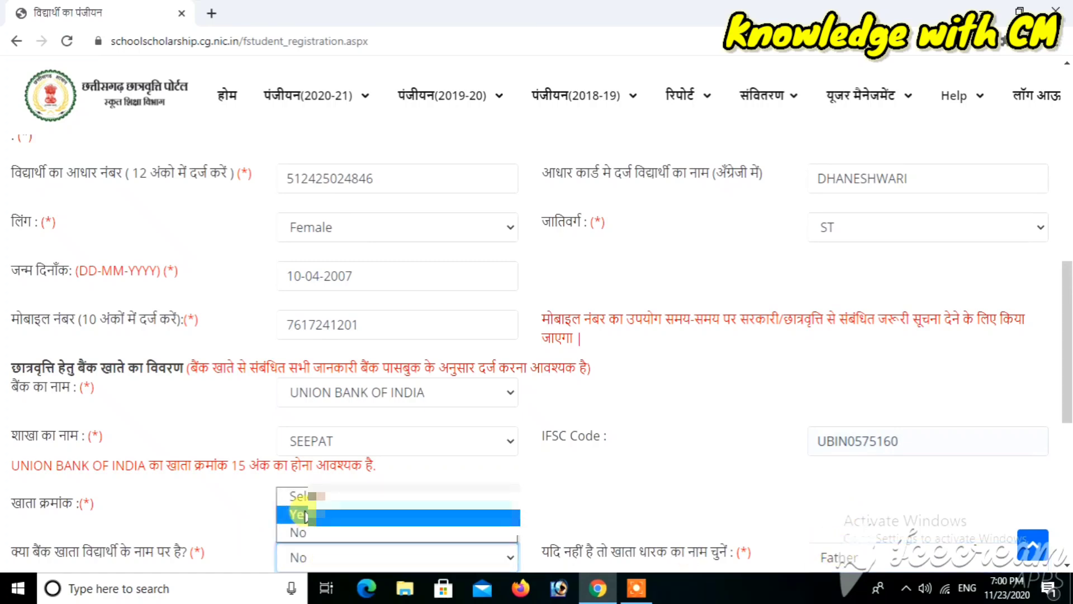
{"action": "left_click", "coordinate": [299, 510]}
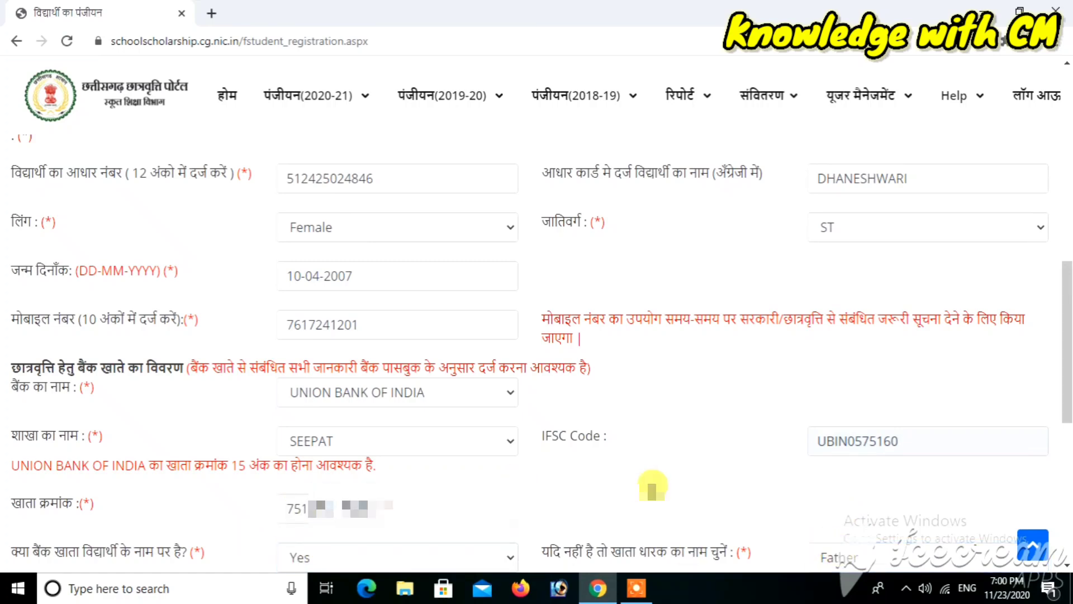
{"action": "left_click", "coordinate": [680, 498]}
{"action": "scroll", "coordinate": [681, 500], "scroll_direction": "down", "scroll_amount": 3}
{"action": "scroll", "coordinate": [615, 478], "scroll_direction": "down", "scroll_amount": 2}
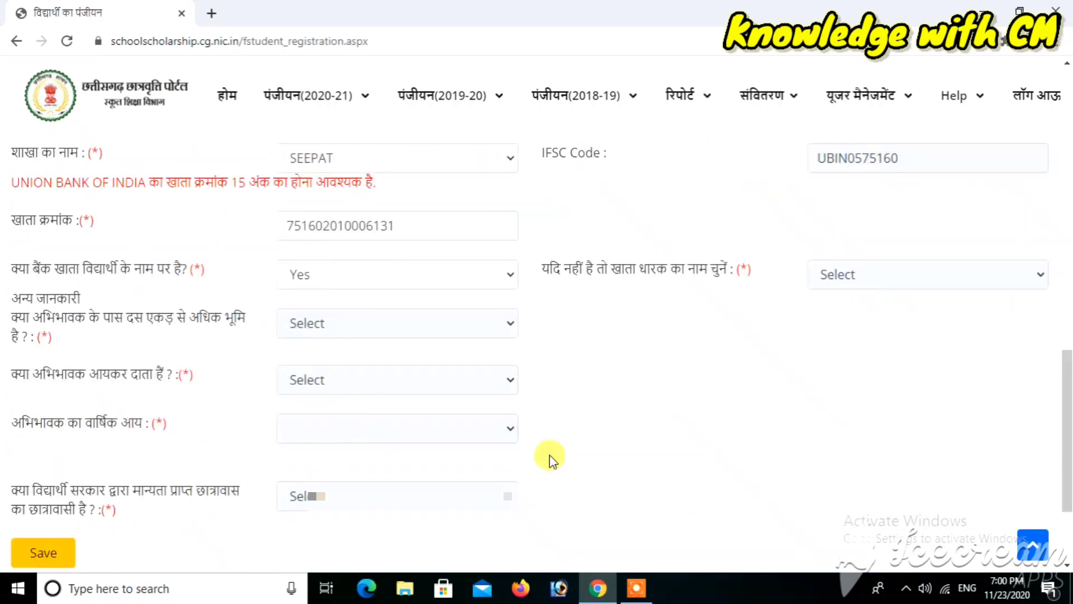
{"action": "scroll", "coordinate": [268, 453], "scroll_direction": "down", "scroll_amount": 1}
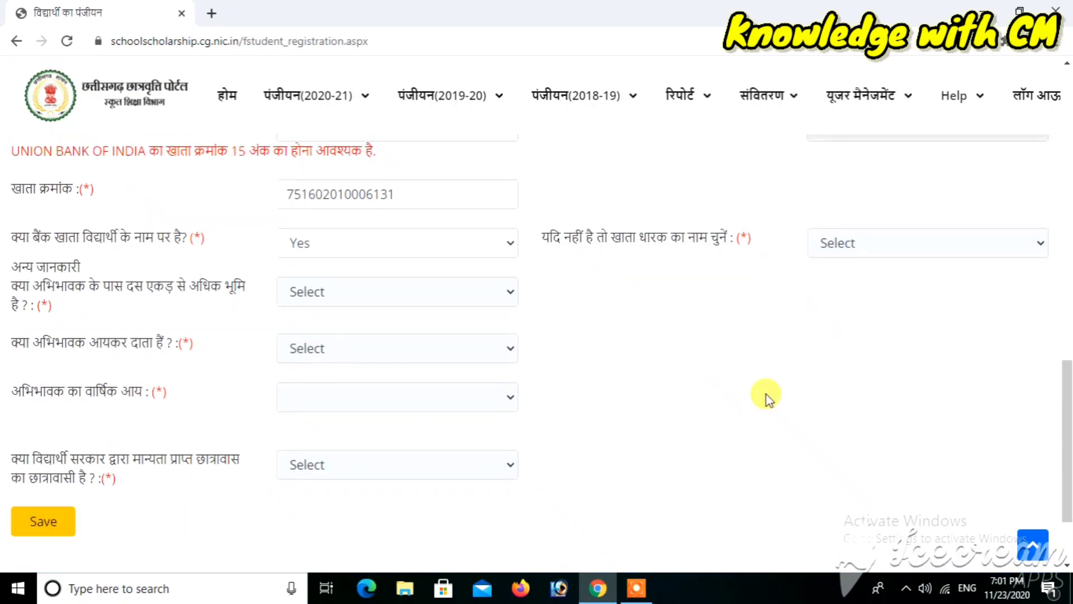
{"action": "scroll", "coordinate": [766, 395], "scroll_direction": "up", "scroll_amount": 10}
{"action": "scroll", "coordinate": [767, 395], "scroll_direction": "up", "scroll_amount": 5}
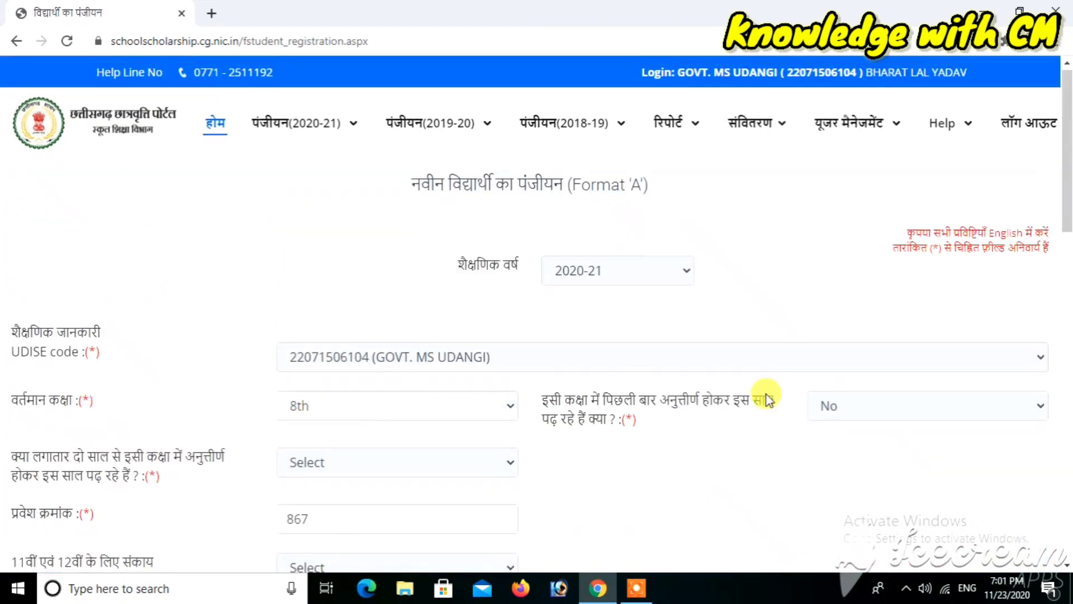
{"action": "scroll", "coordinate": [767, 395], "scroll_direction": "down", "scroll_amount": 6}
{"action": "scroll", "coordinate": [767, 394], "scroll_direction": "down", "scroll_amount": 10}
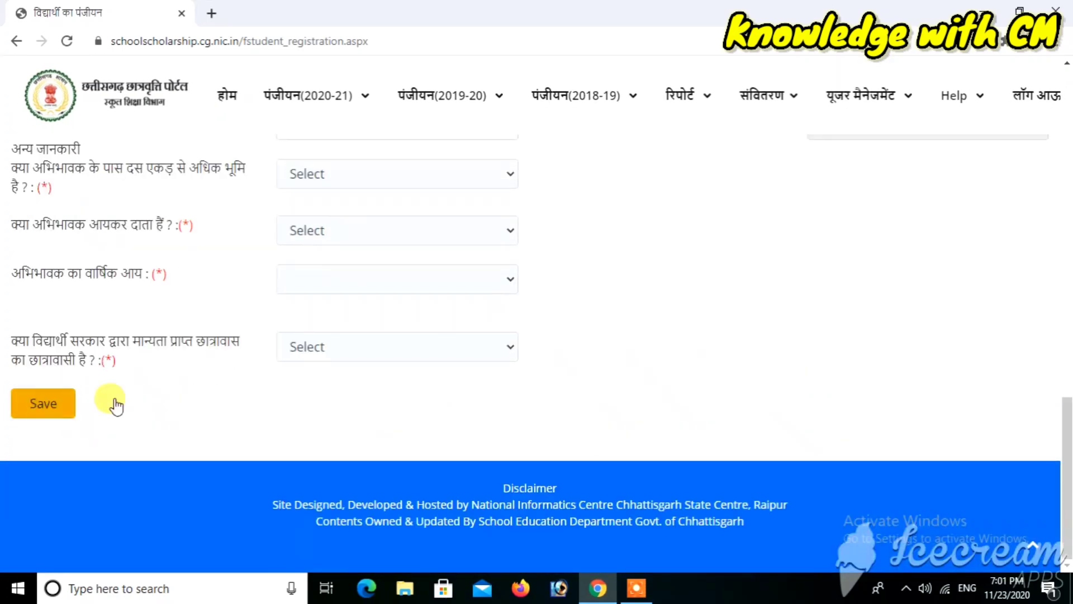
{"action": "scroll", "coordinate": [413, 451], "scroll_direction": "up", "scroll_amount": 3}
{"action": "scroll", "coordinate": [413, 451], "scroll_direction": "up", "scroll_amount": 10}
{"action": "scroll", "coordinate": [412, 451], "scroll_direction": "down", "scroll_amount": 3}
{"action": "scroll", "coordinate": [414, 450], "scroll_direction": "down", "scroll_amount": 3}
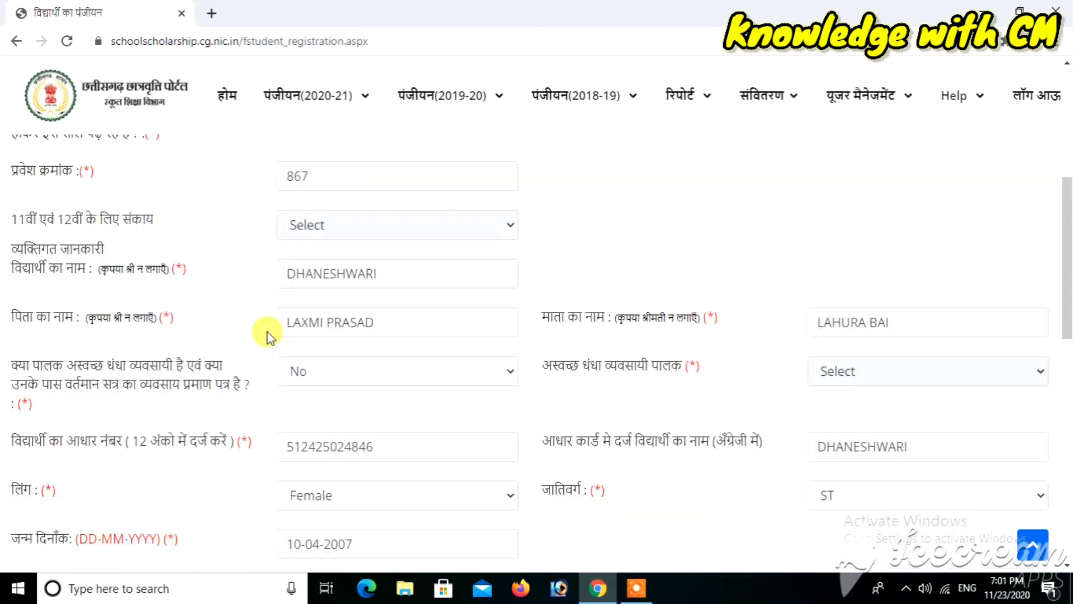
{"action": "scroll", "coordinate": [720, 555], "scroll_direction": "down", "scroll_amount": 12}
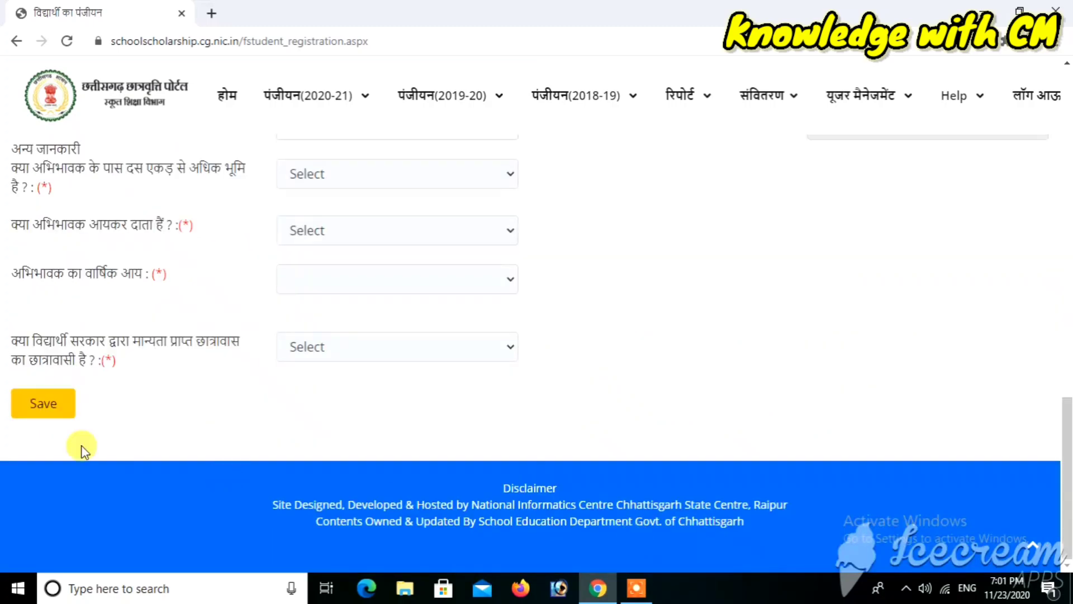
Save the Format 'A' registration, confirm it, and dismiss the success message
{"action": "left_click", "coordinate": [38, 404]}
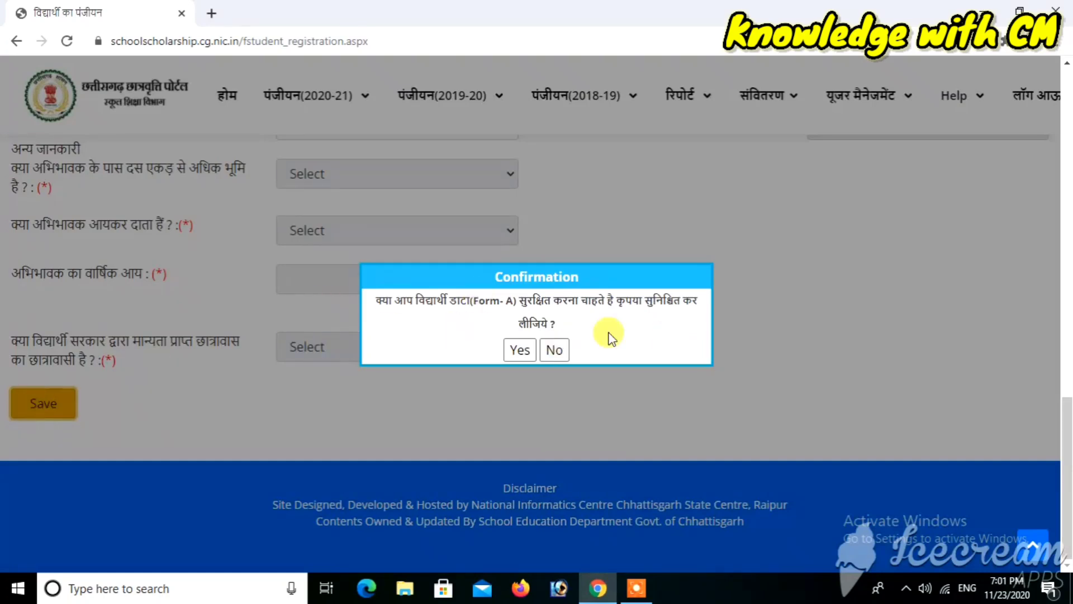
{"action": "left_click", "coordinate": [519, 351]}
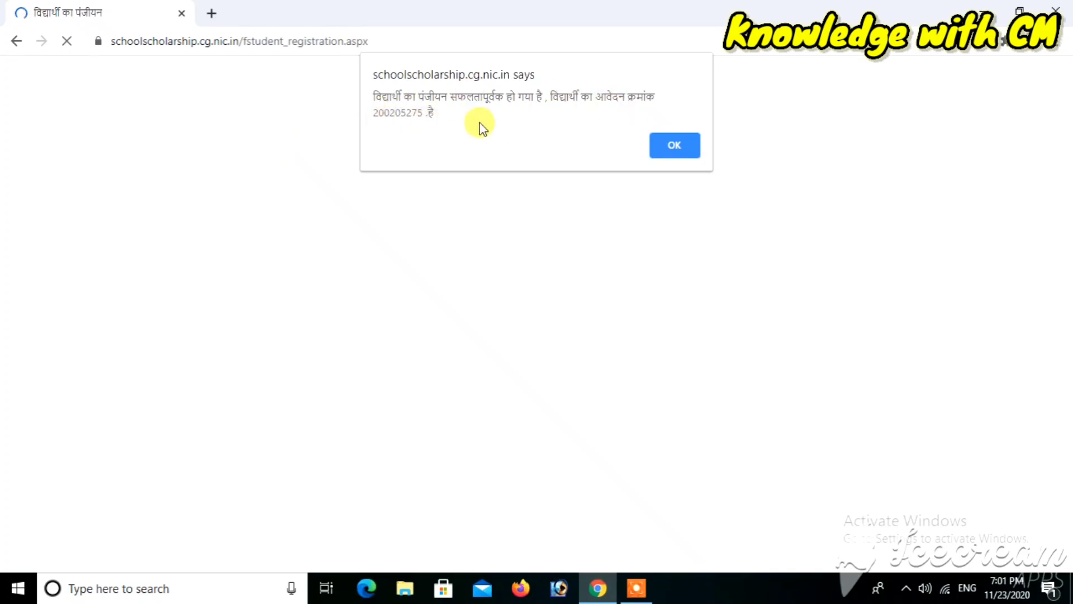
{"action": "left_click", "coordinate": [675, 150]}
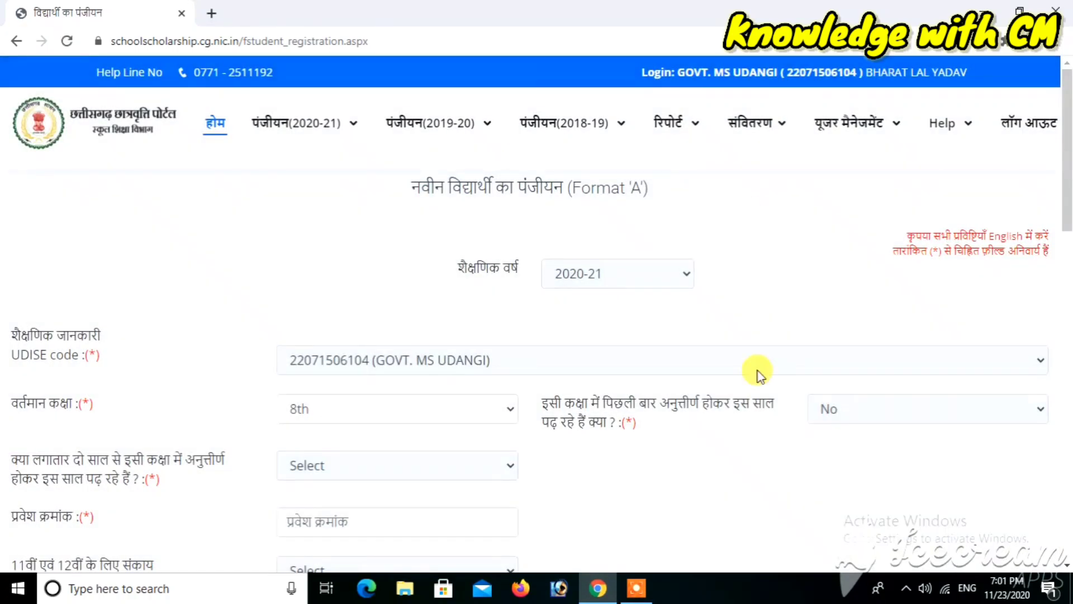
Open the registered students' Format 'A' correction/cancellation list for 2020-21
{"action": "left_click", "coordinate": [322, 125]}
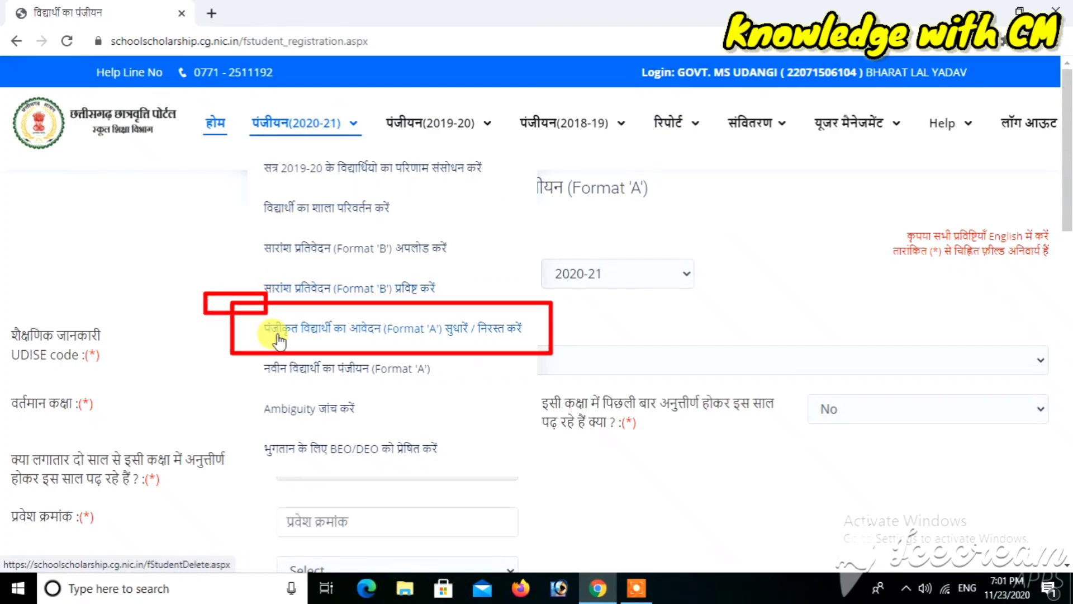
{"action": "left_click", "coordinate": [429, 330]}
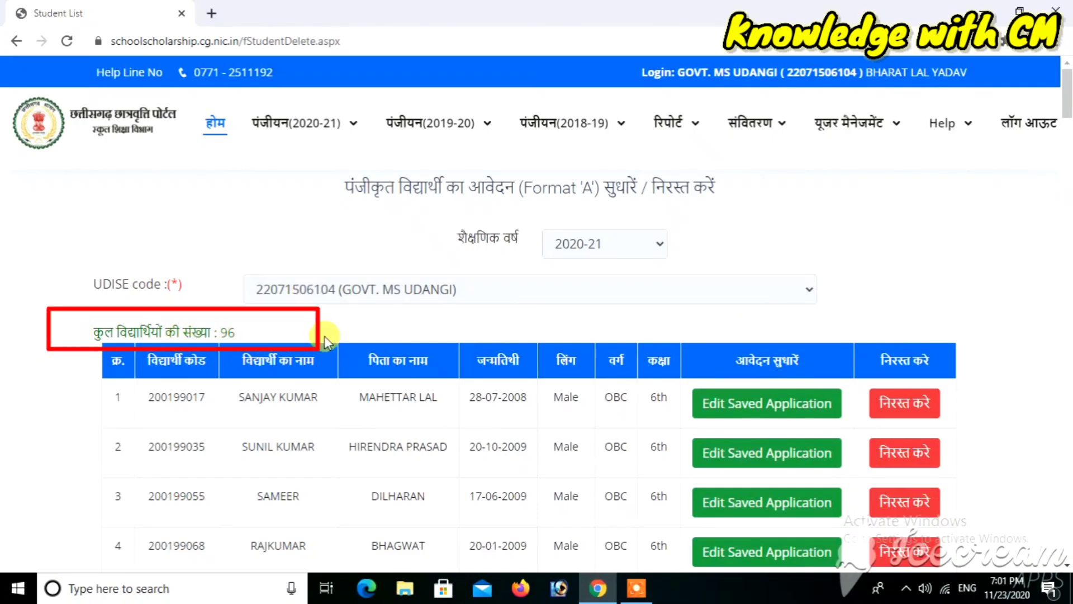
{"action": "scroll", "coordinate": [325, 339], "scroll_direction": "down", "scroll_amount": 1}
{"action": "scroll", "coordinate": [324, 337], "scroll_direction": "down", "scroll_amount": 7}
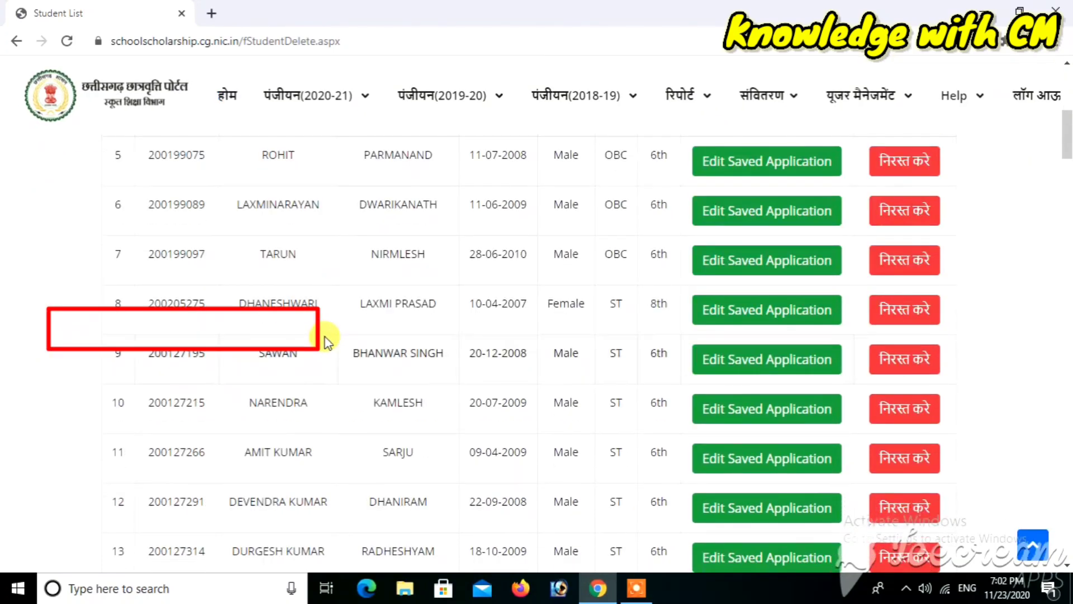
{"action": "scroll", "coordinate": [324, 338], "scroll_direction": "down", "scroll_amount": 15}
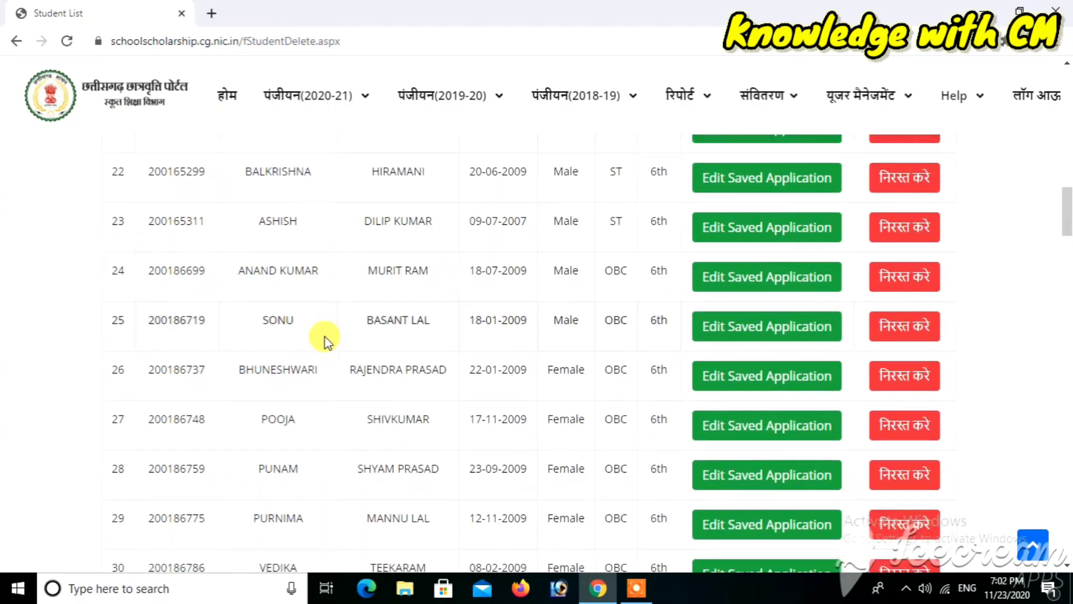
{"action": "scroll", "coordinate": [324, 338], "scroll_direction": "down", "scroll_amount": 13}
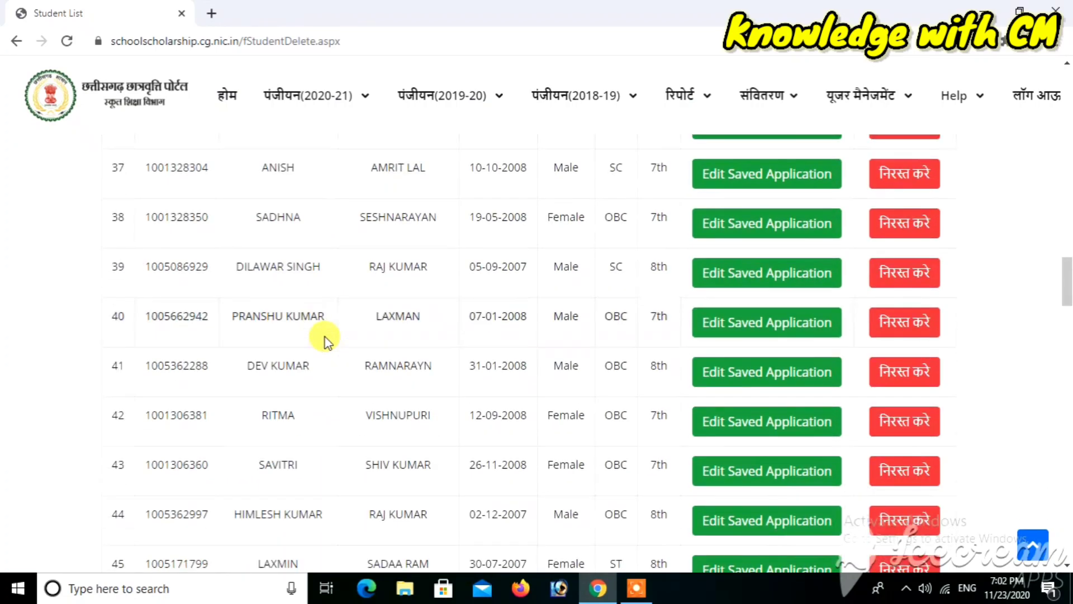
{"action": "scroll", "coordinate": [324, 337], "scroll_direction": "down", "scroll_amount": 12}
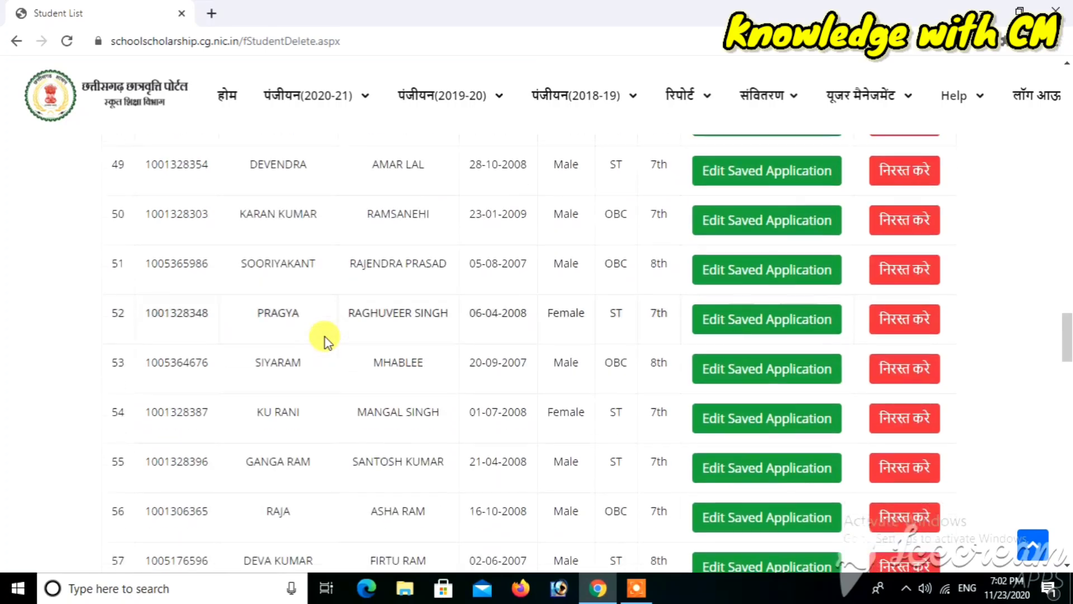
{"action": "scroll", "coordinate": [324, 337], "scroll_direction": "down", "scroll_amount": 9}
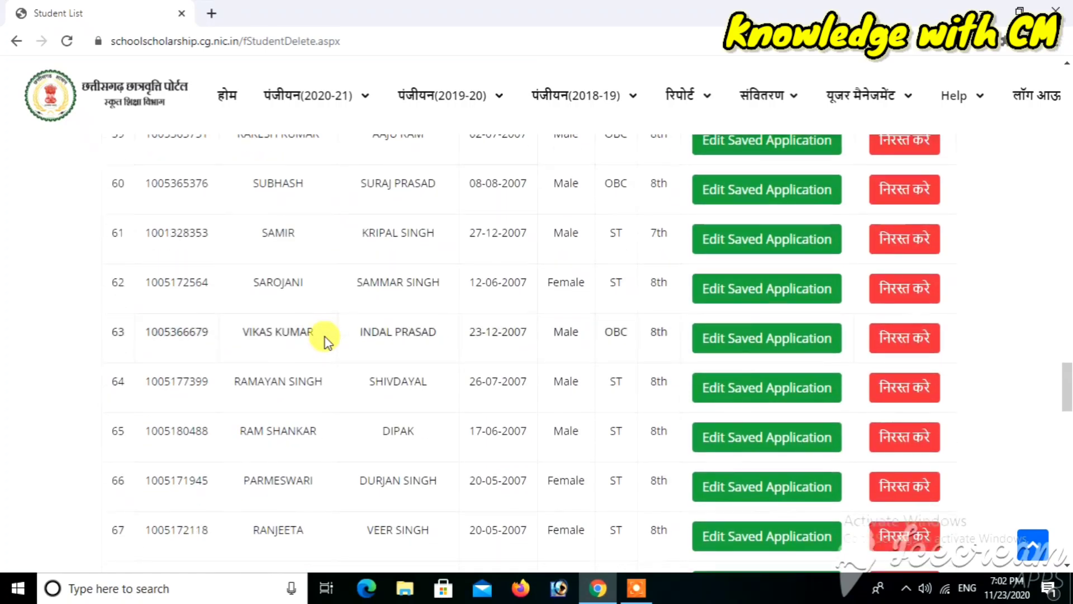
{"action": "scroll", "coordinate": [325, 337], "scroll_direction": "down", "scroll_amount": 6}
{"action": "scroll", "coordinate": [324, 337], "scroll_direction": "down", "scroll_amount": 3}
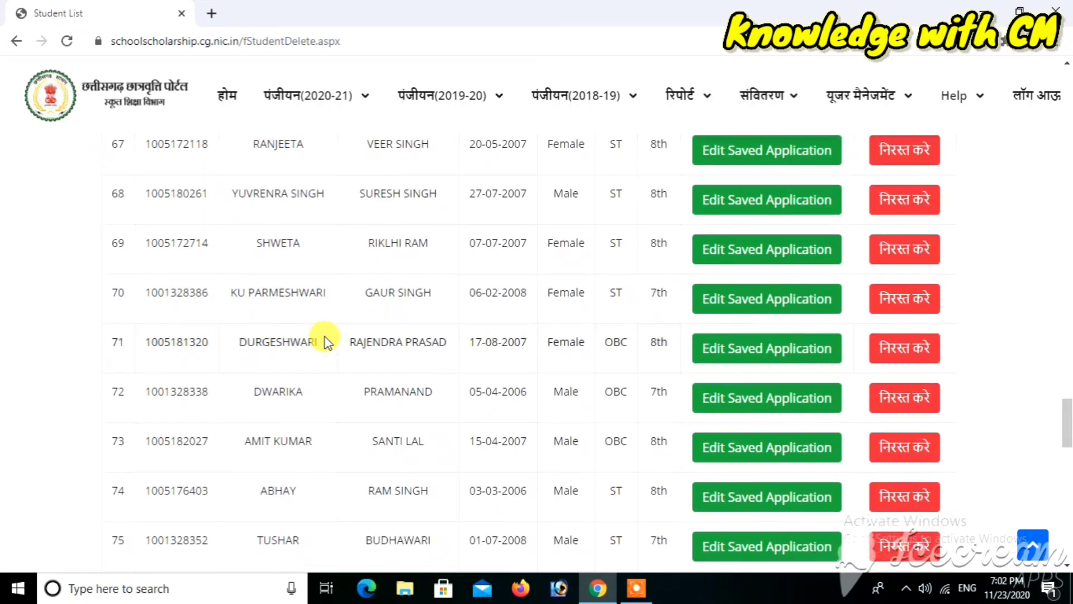
{"action": "scroll", "coordinate": [324, 337], "scroll_direction": "down", "scroll_amount": 18}
{"action": "scroll", "coordinate": [324, 337], "scroll_direction": "up", "scroll_amount": 3}
{"action": "scroll", "coordinate": [324, 337], "scroll_direction": "up", "scroll_amount": 4}
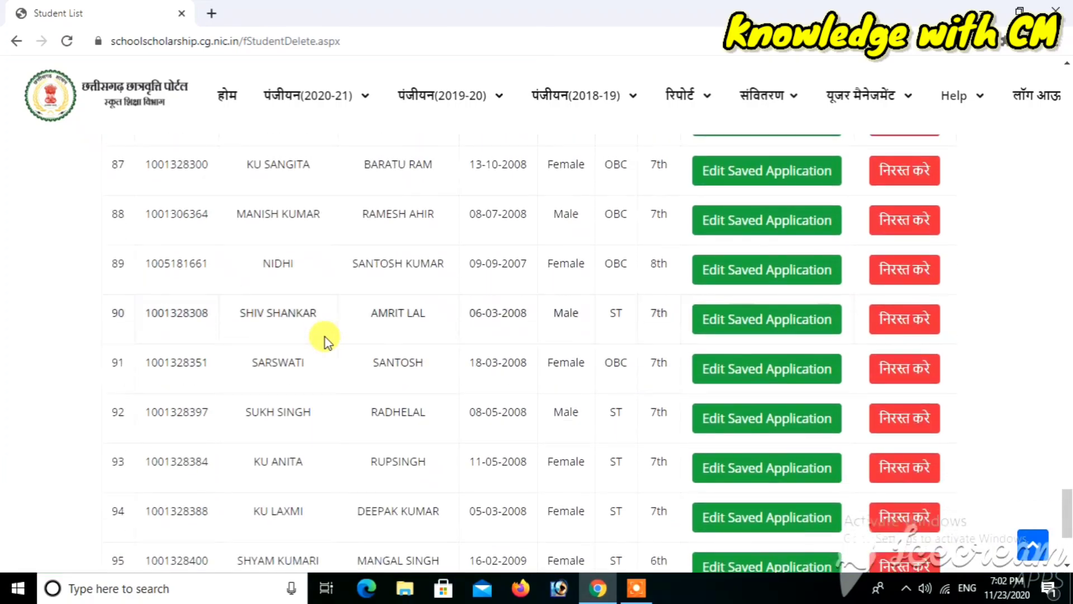
{"action": "scroll", "coordinate": [324, 337], "scroll_direction": "up", "scroll_amount": 3}
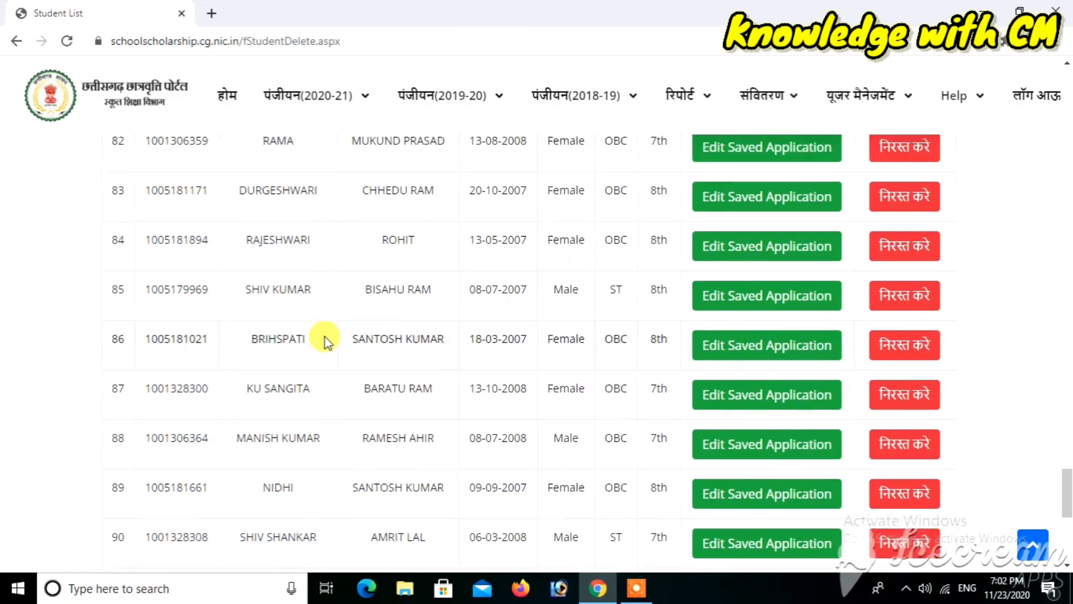
{"action": "left_click", "coordinate": [636, 588]}
{"action": "left_click", "coordinate": [577, 568]}
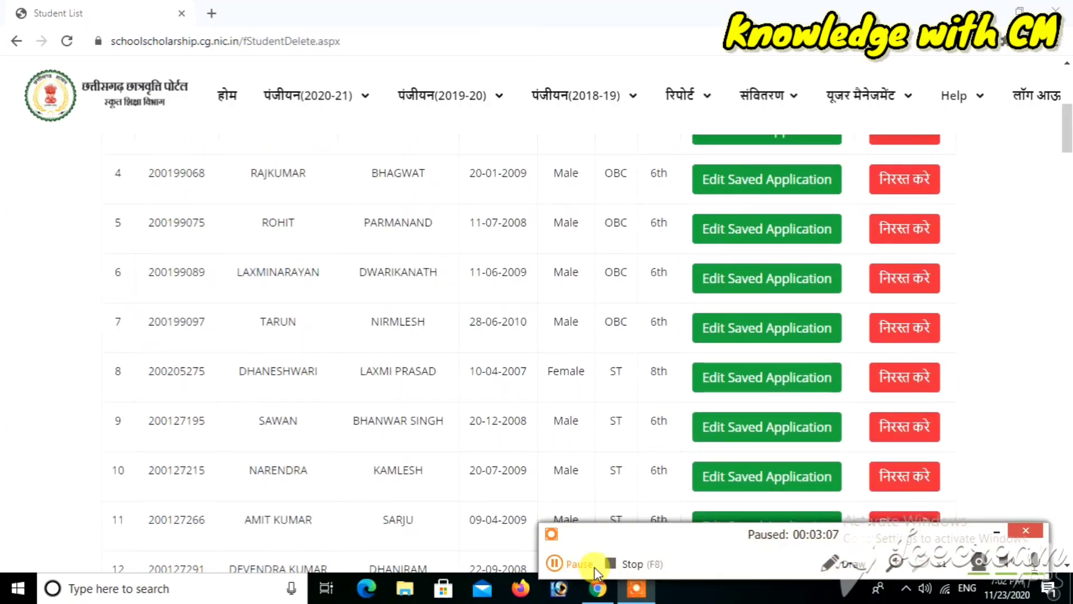
{"action": "left_click", "coordinate": [595, 567]}
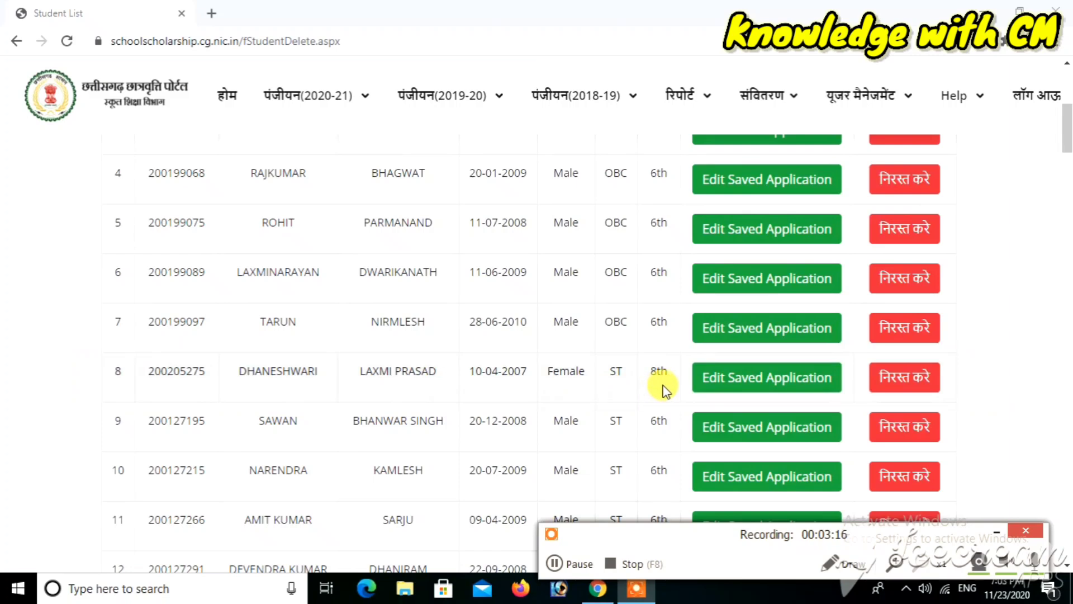
{"action": "left_click", "coordinate": [999, 533]}
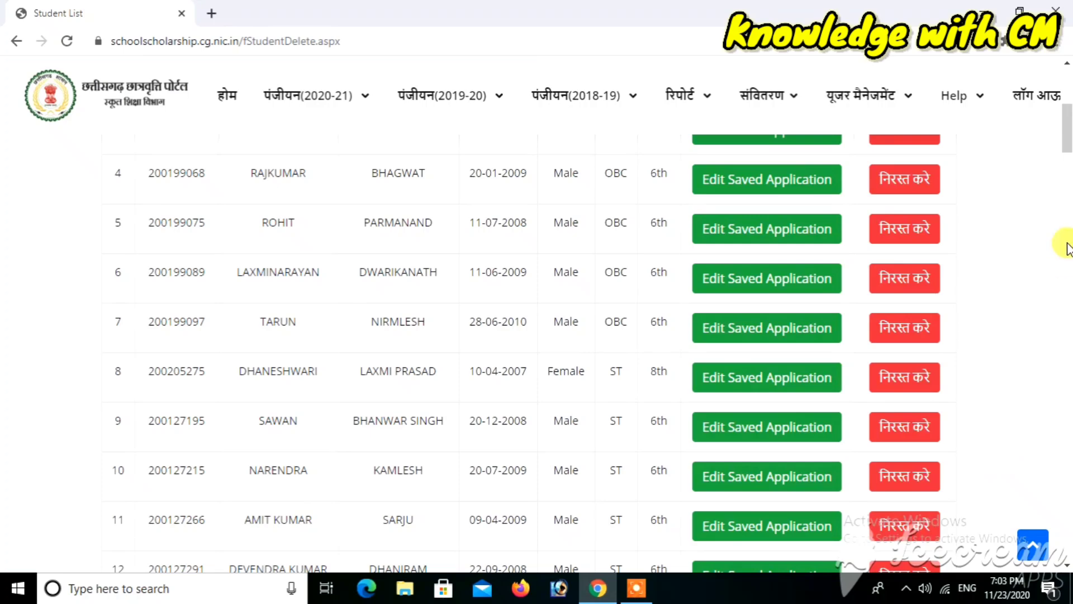
{"action": "scroll", "coordinate": [1067, 93], "scroll_direction": "up", "scroll_amount": 6}
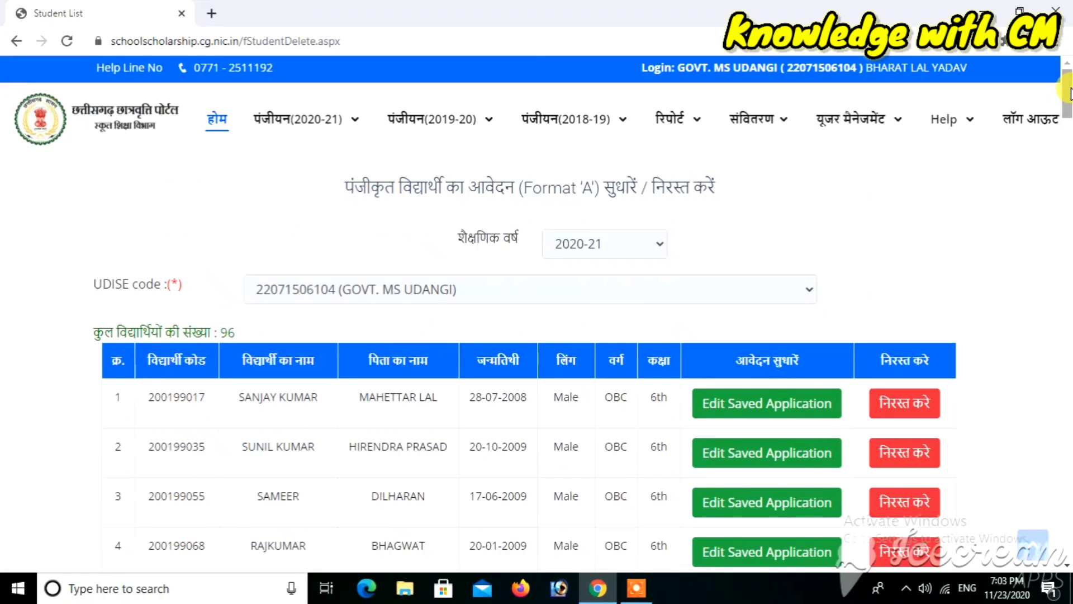
{"action": "left_click", "coordinate": [333, 137]}
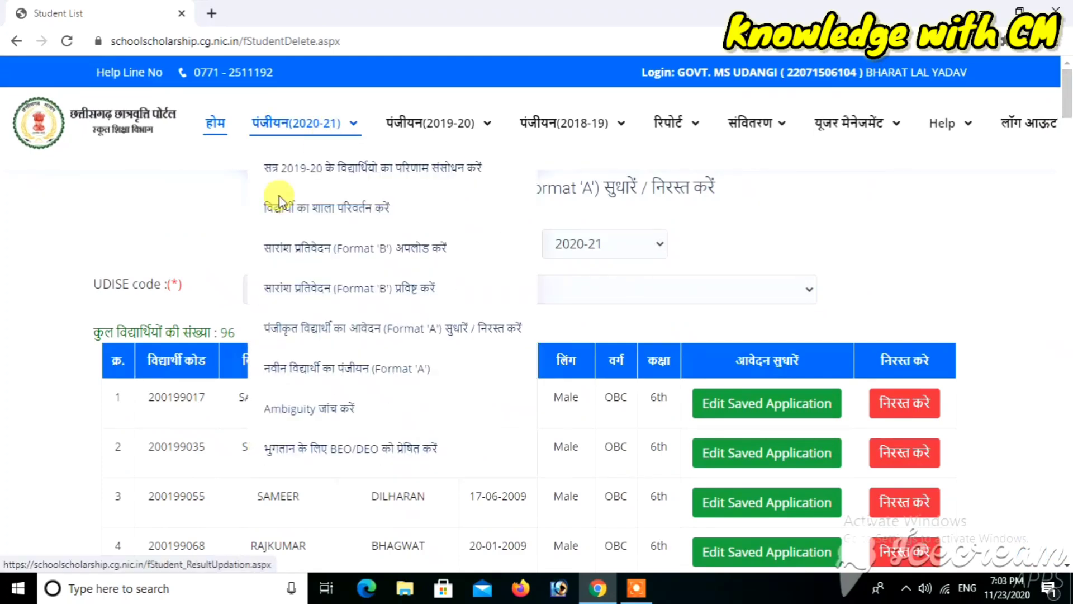